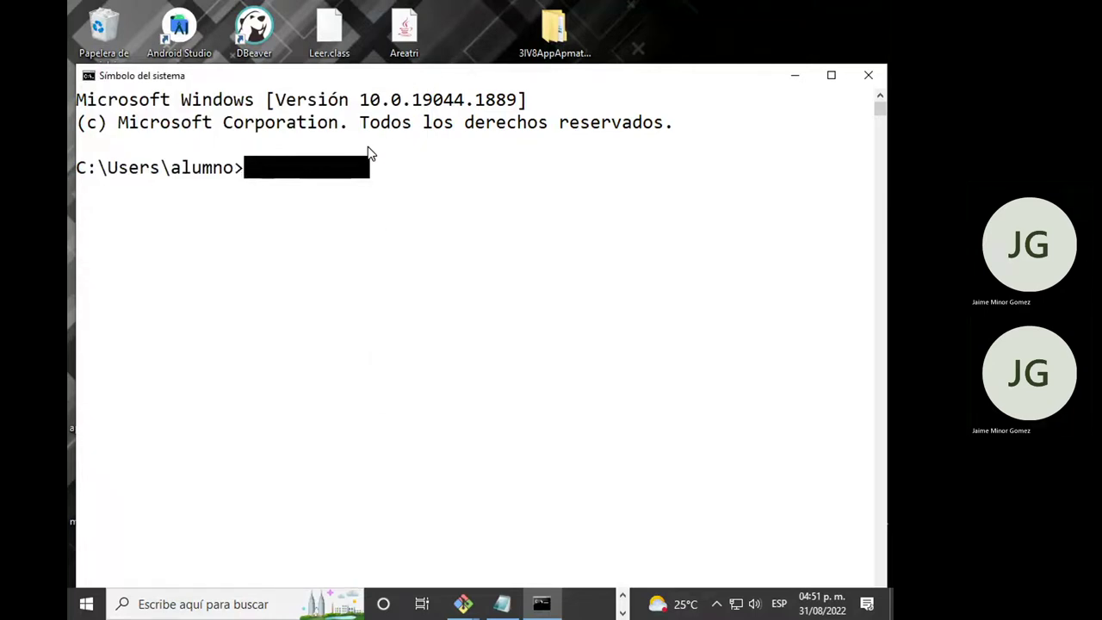
Set the command prompt's text colour with "color a" and maximize its window
type("color a")
key("Return")
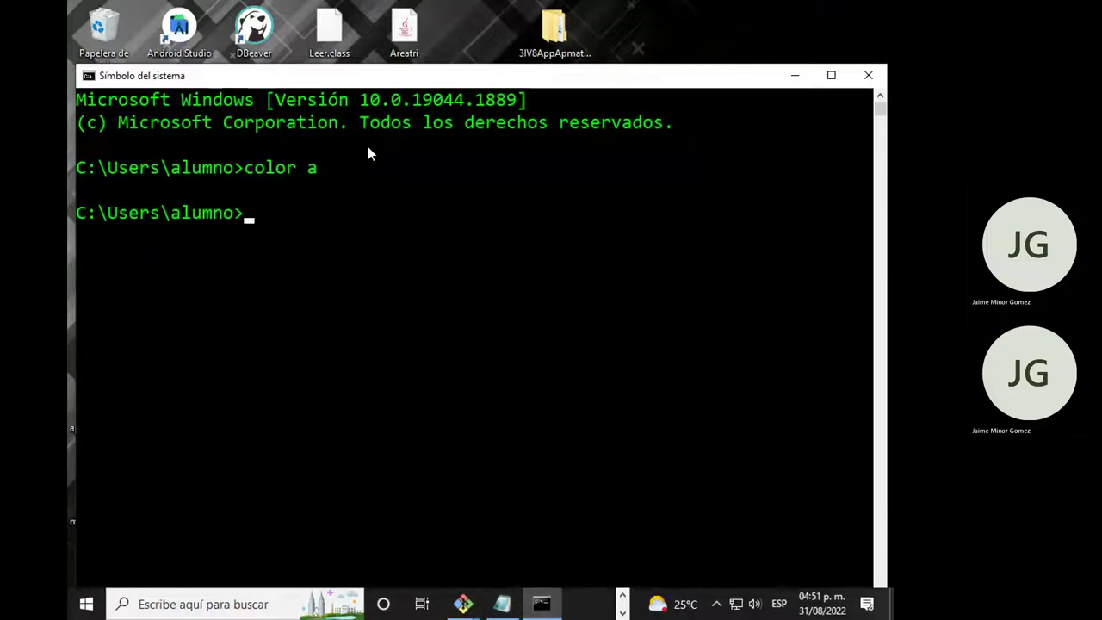
left_click_drag(399, 83, 498, 84)
double_click(398, 83)
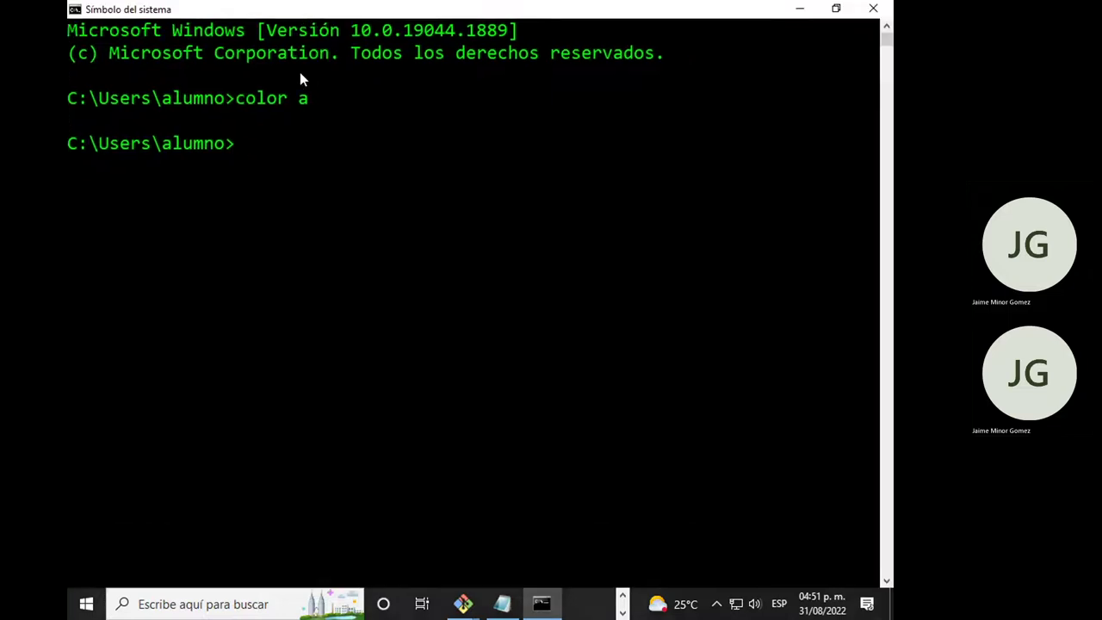
Run javac without arguments to check the Java compiler, review its usage output, and close the command prompt
type("javac")
key("Return")
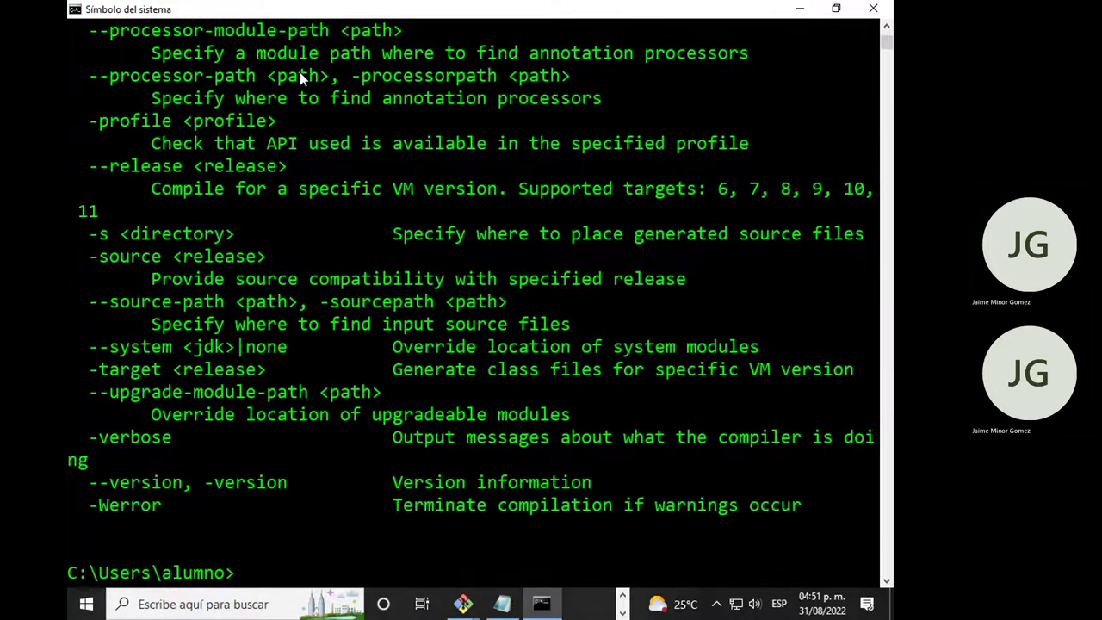
scroll(302, 78, "up", 7)
scroll(300, 77, "up", 10)
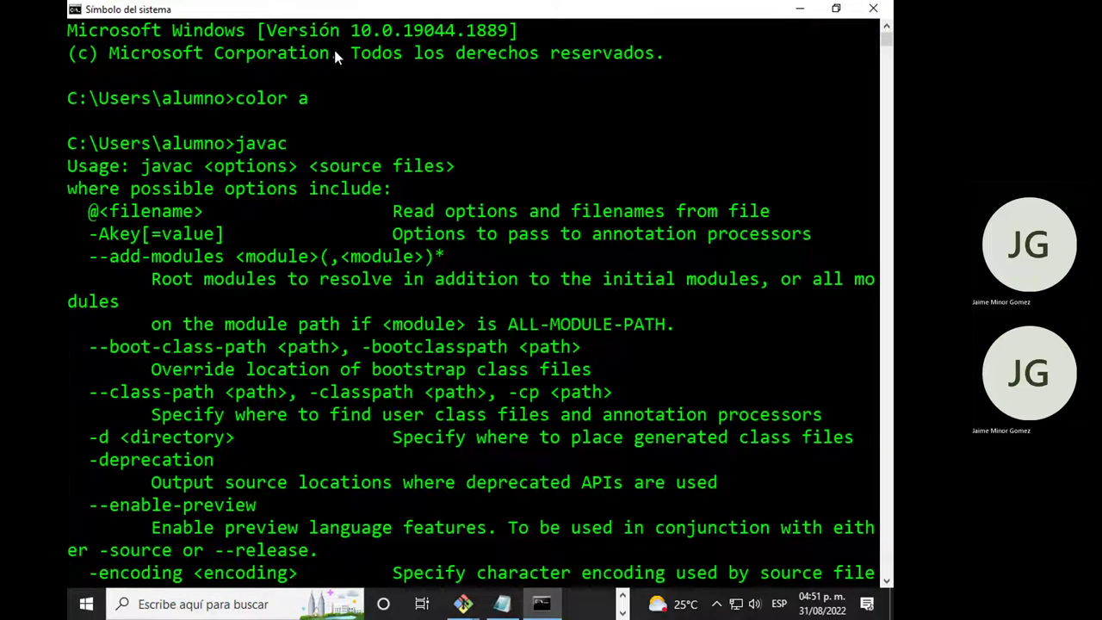
left_click(874, 9)
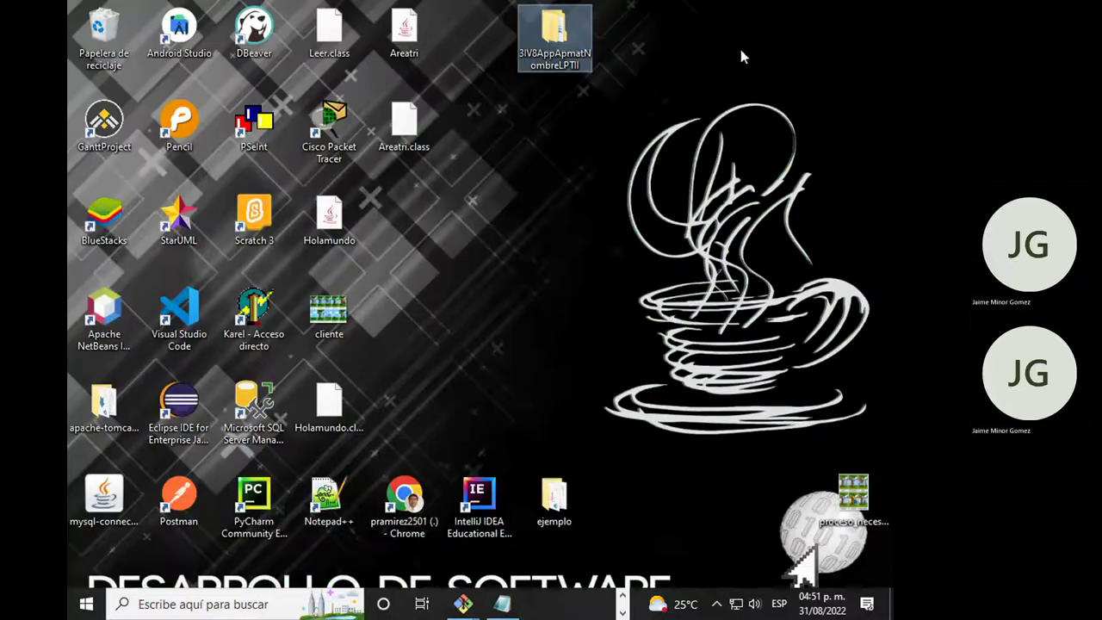
Search Windows for "vari", open the system environment variables settings, and bring up the Variables de entorno dialog
key("super")
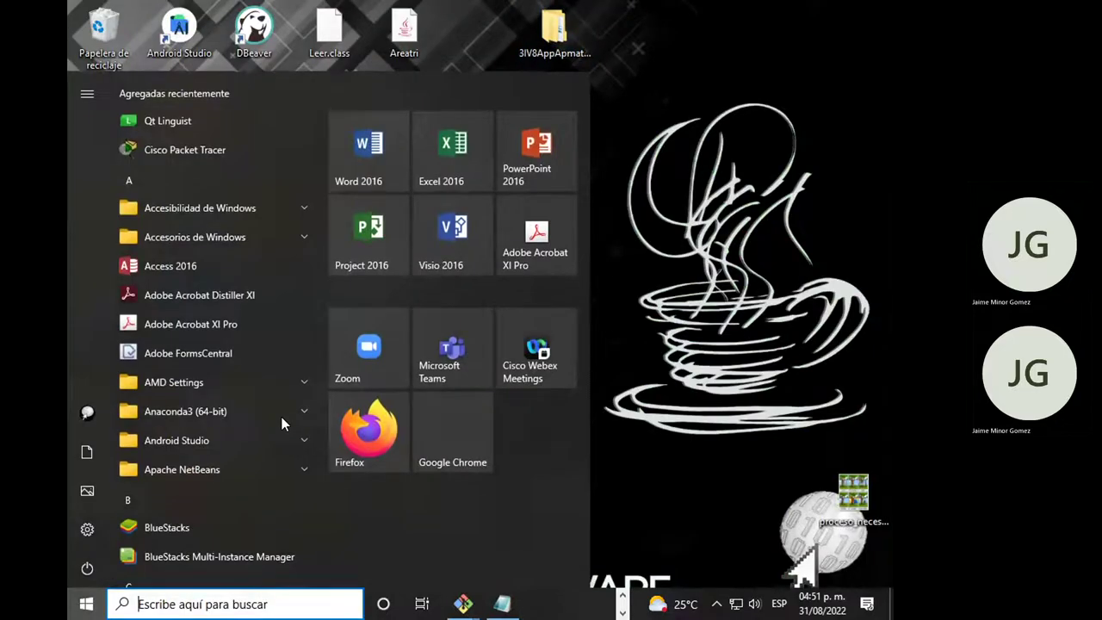
type("vari")
key("BackSpace")
type("i")
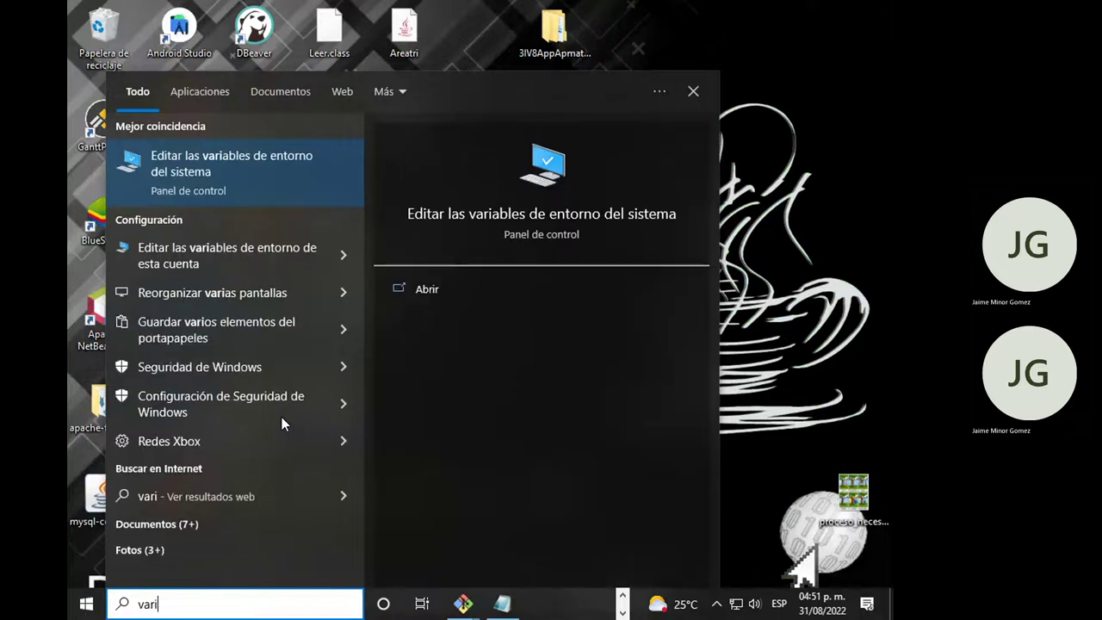
left_click(221, 173)
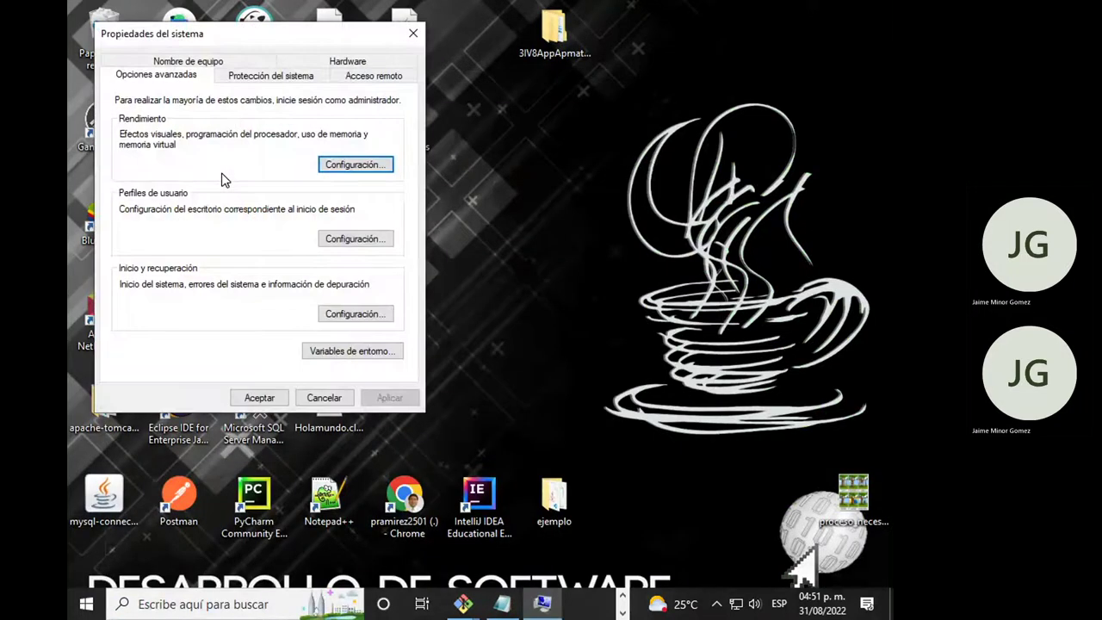
left_click(351, 351)
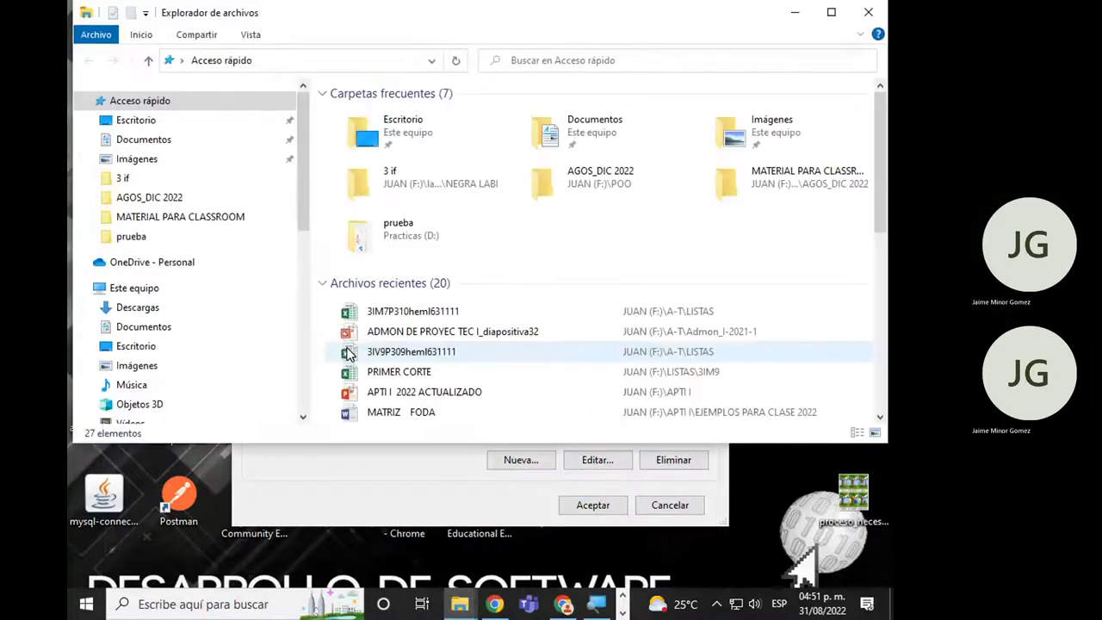
In File Explorer, browse to the Java folder inside Archivos de programa (x86) on Disco local (C:)
scroll(157, 355, "down", 1)
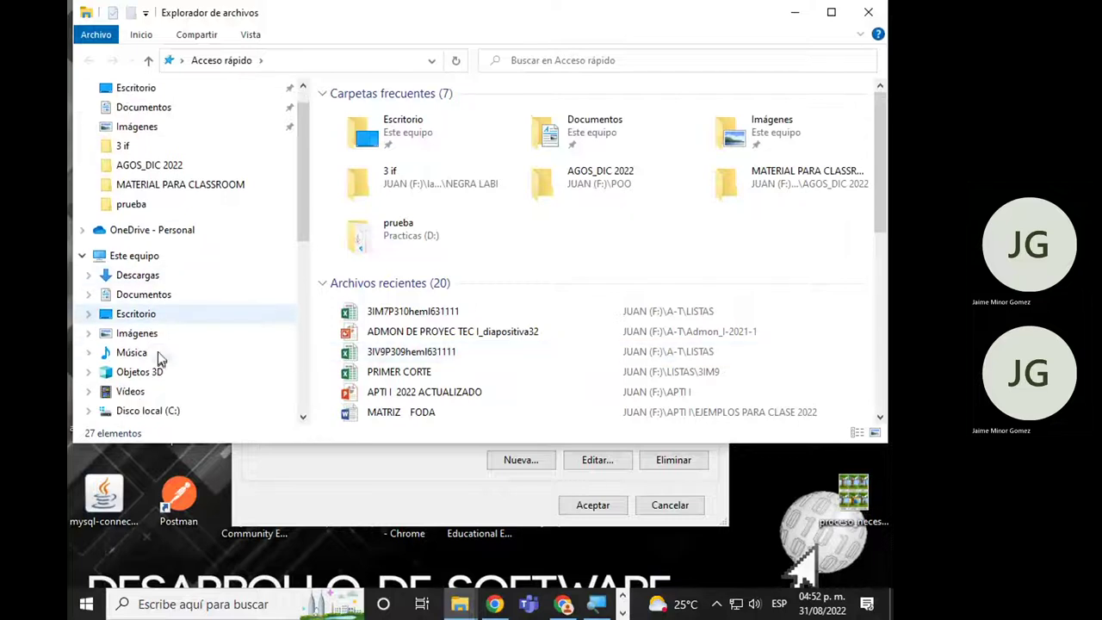
left_click(148, 264)
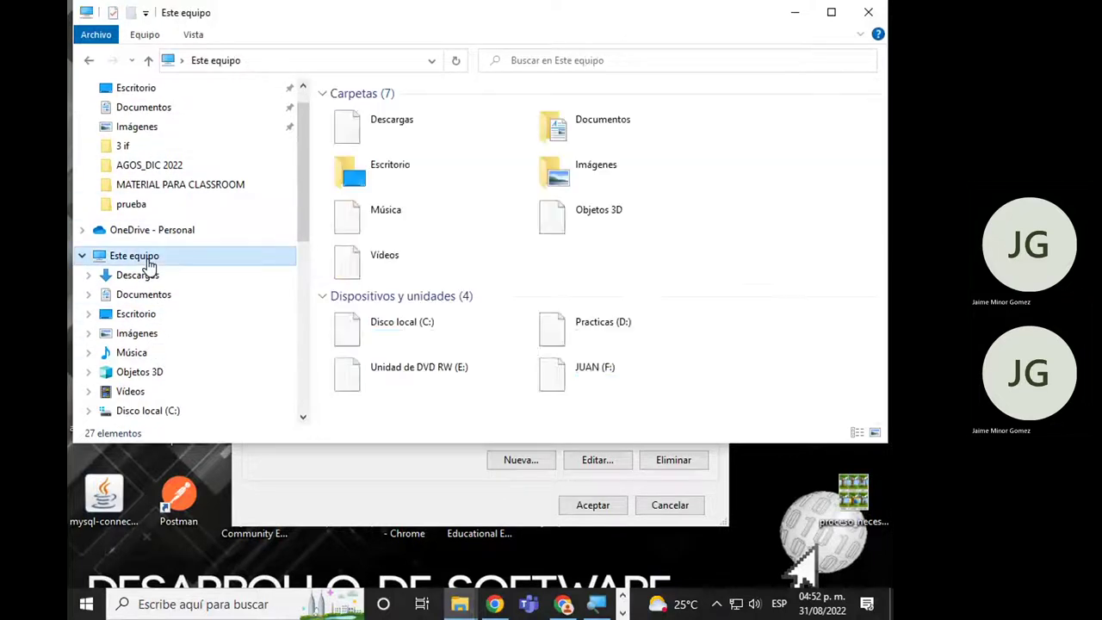
left_click(395, 341)
double_click(394, 338)
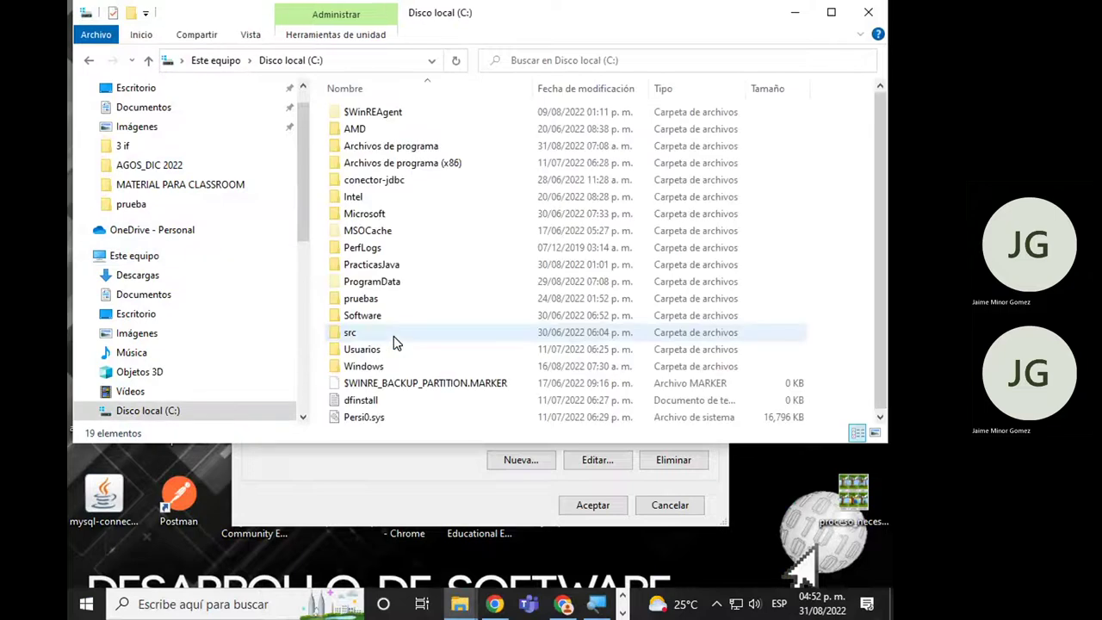
left_click(457, 151)
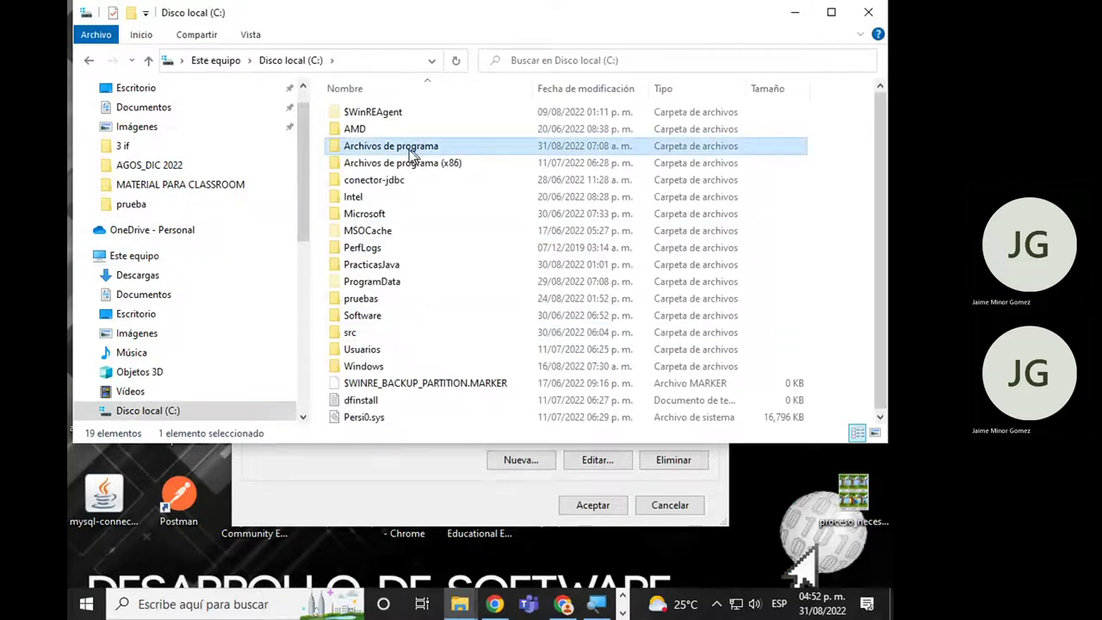
left_click(409, 163)
double_click(392, 168)
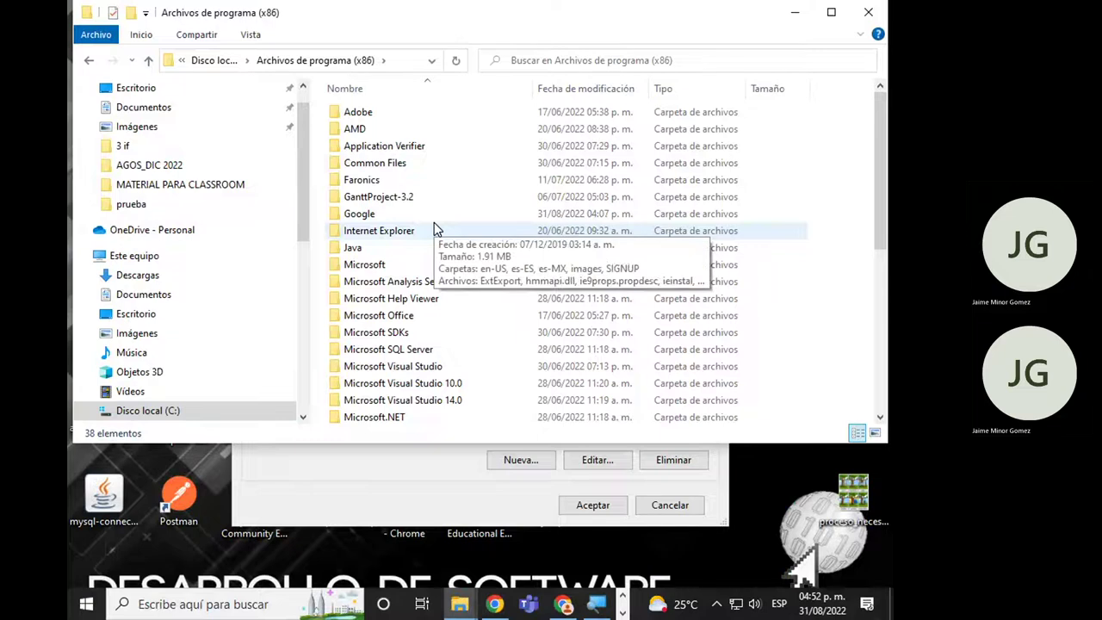
double_click(355, 247)
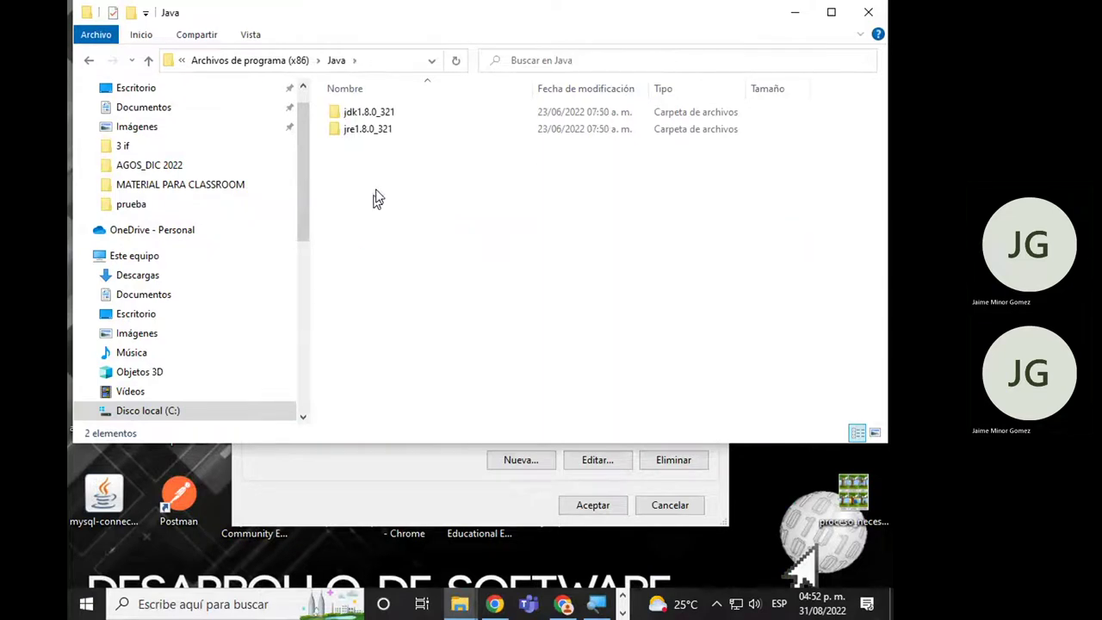
Open the bin folder of jdk1.8.0_321, locate javac, and select the folder's full path
left_click(354, 112)
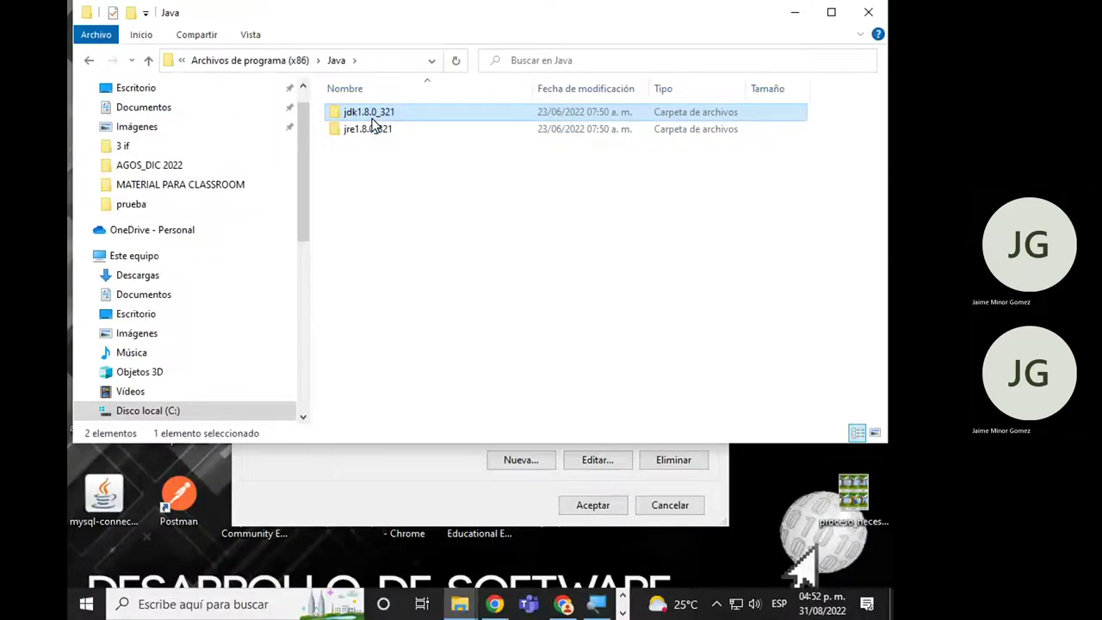
double_click(373, 121)
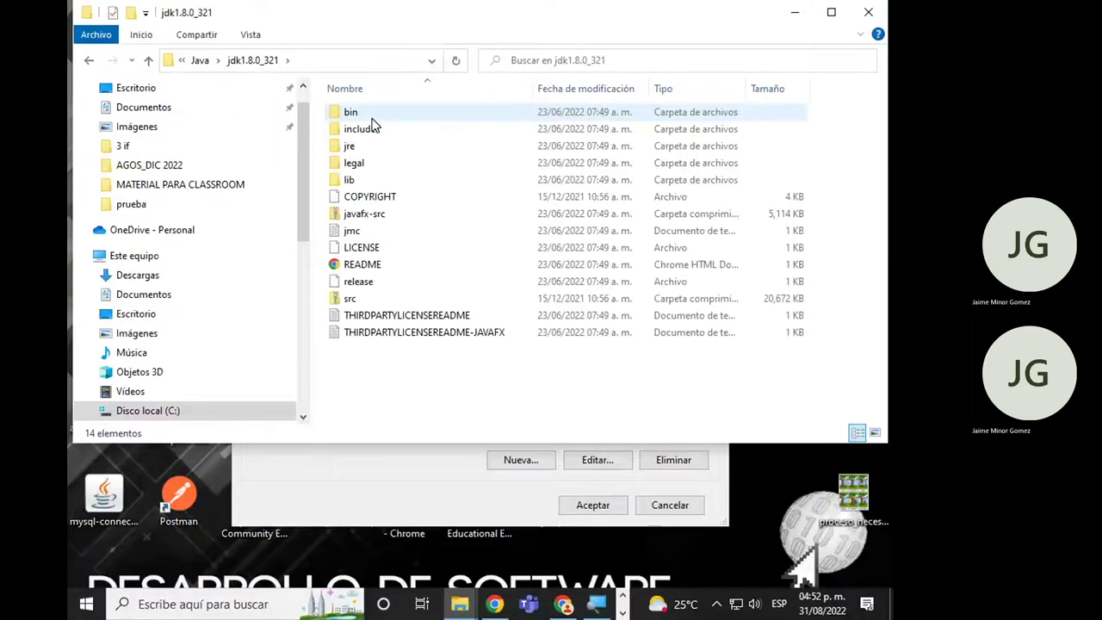
left_click(373, 117)
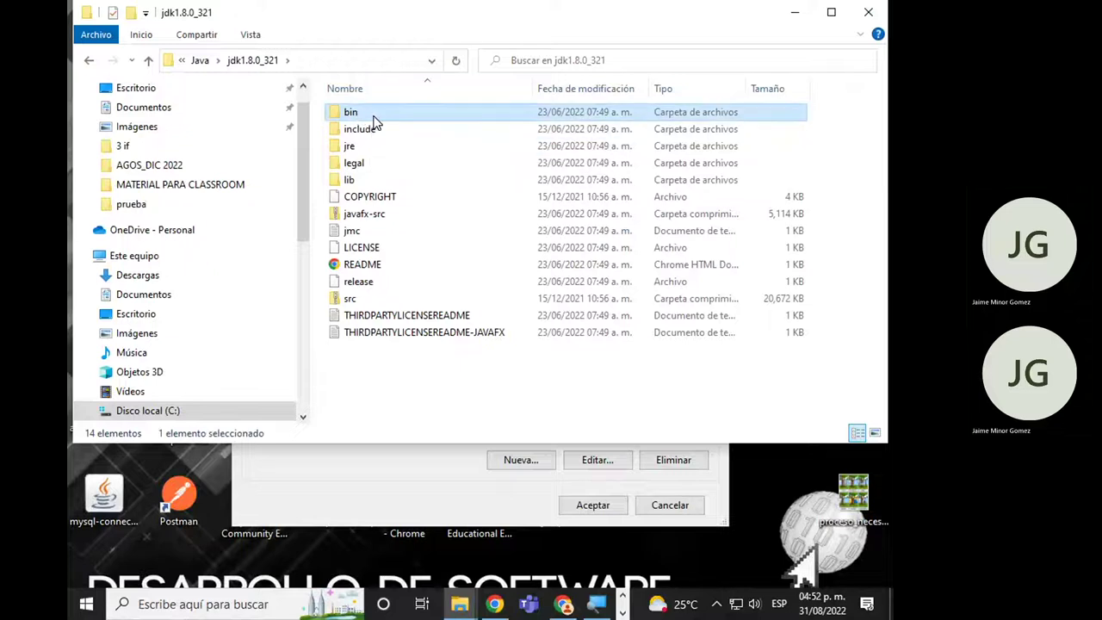
double_click(374, 118)
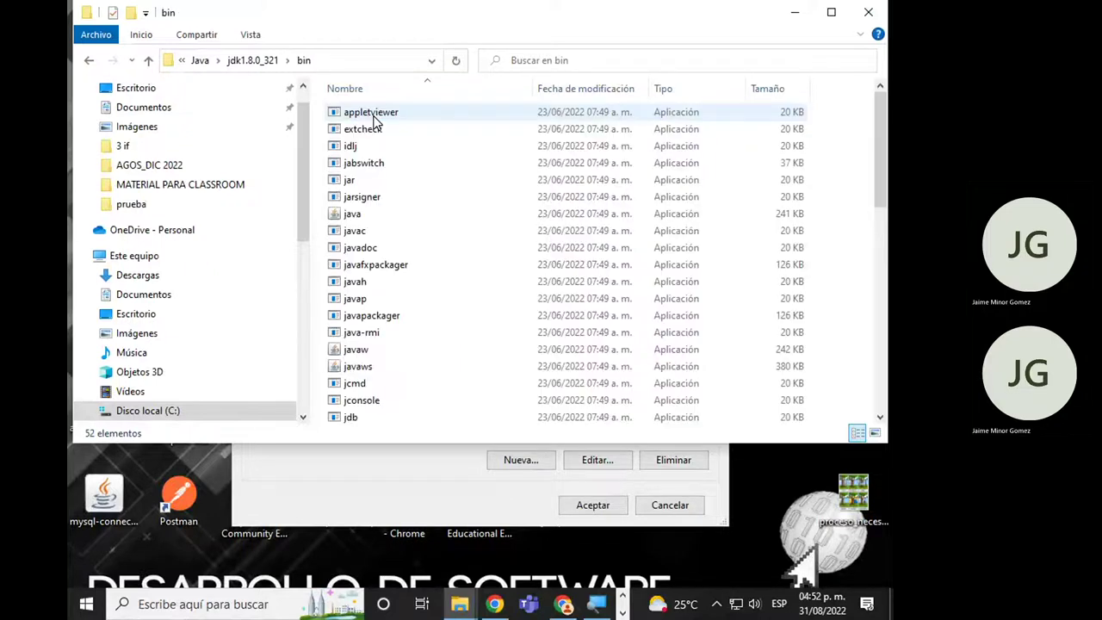
left_click(355, 233)
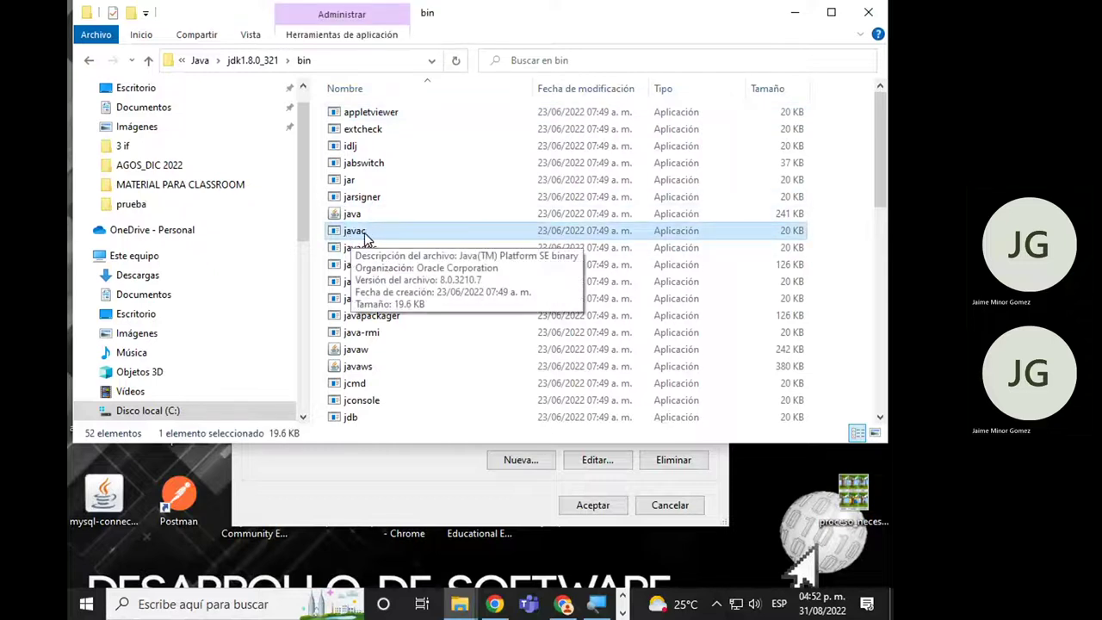
left_click(367, 62)
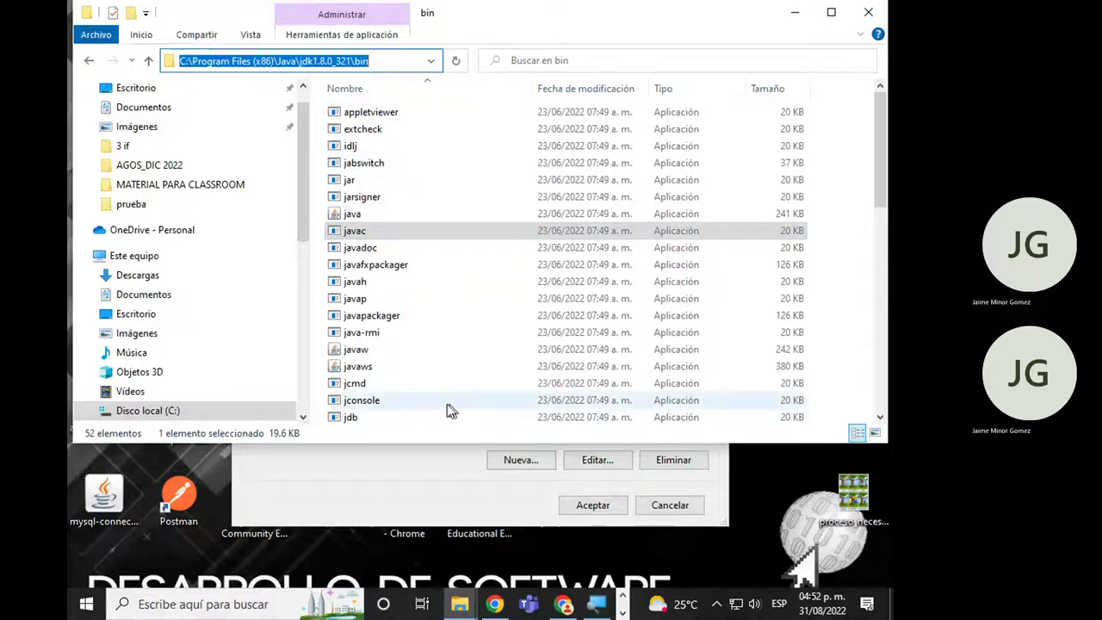
Return to the environment variables, open the system Path variable for editing, and select its C:\Program Files\Java\jdk-11.0.12\bin entry
left_click(434, 492)
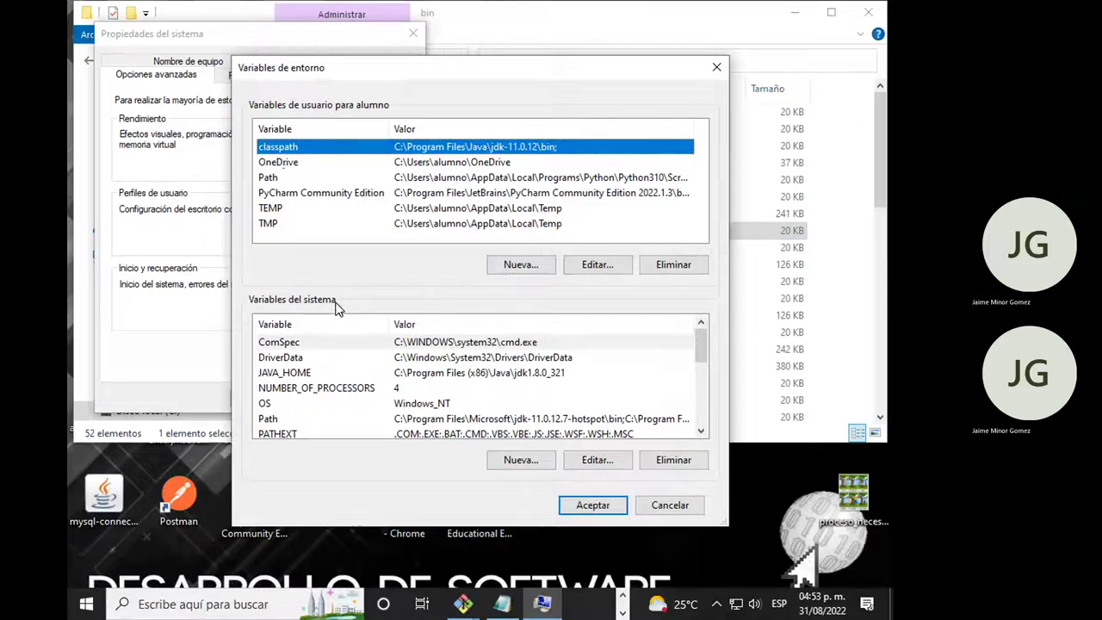
left_click(365, 421)
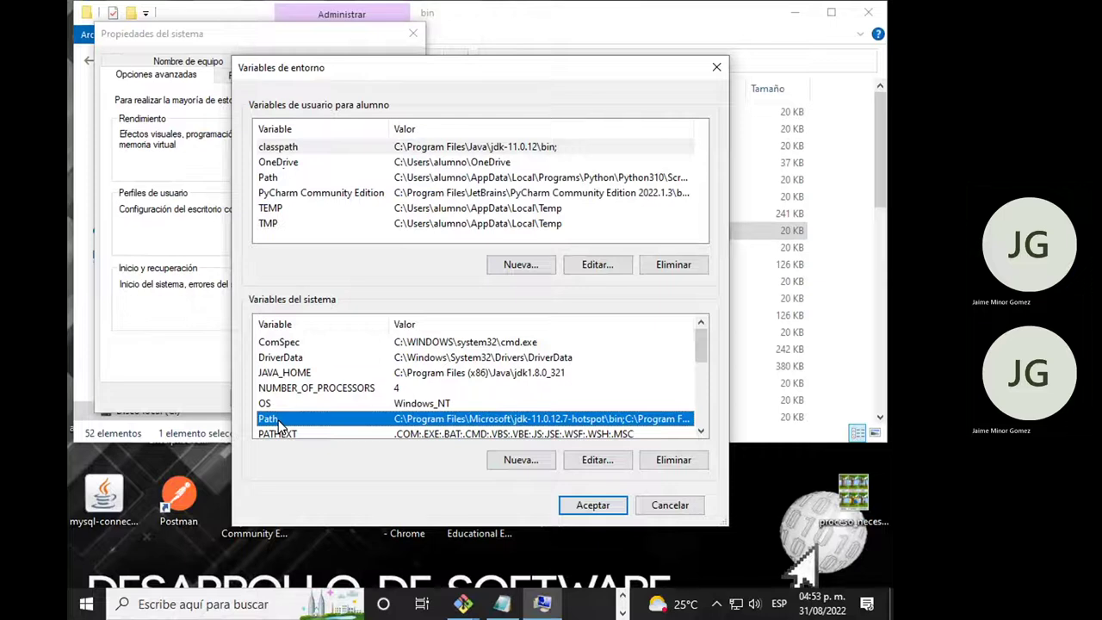
left_click(599, 461)
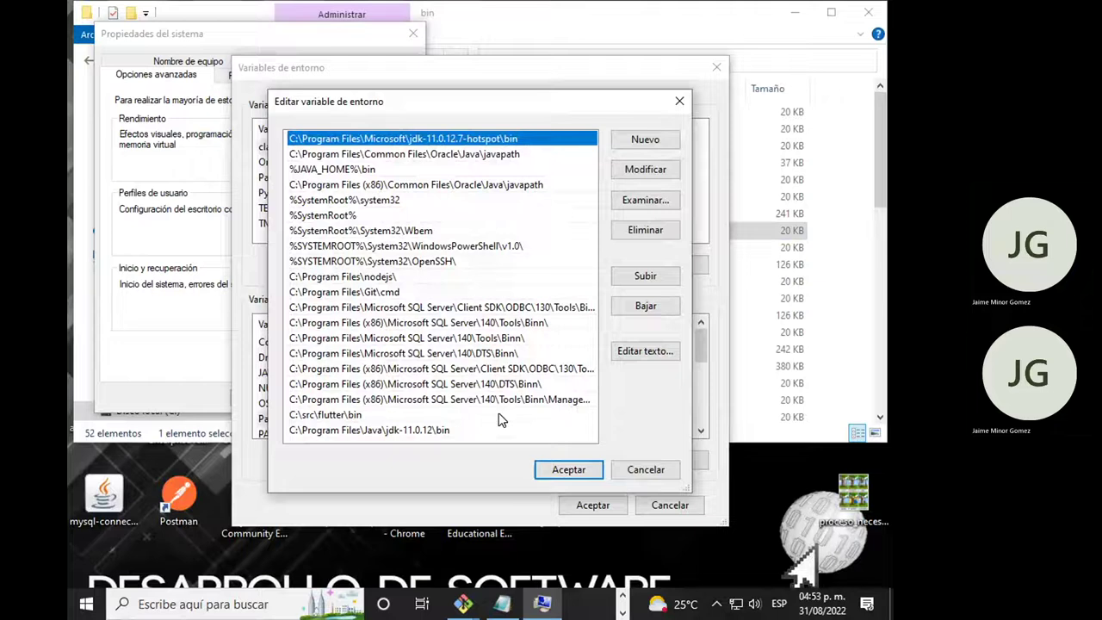
left_click(431, 434)
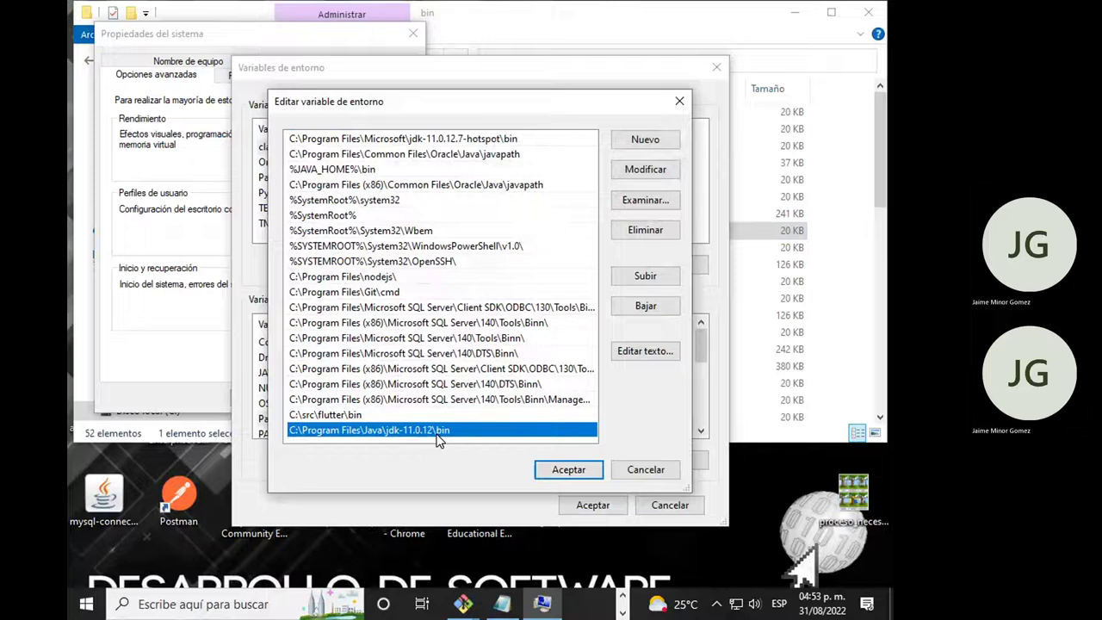
Switch back to File Explorer, open the lib folder of jdk1.8.0_321, and copy its full path
left_click(464, 18)
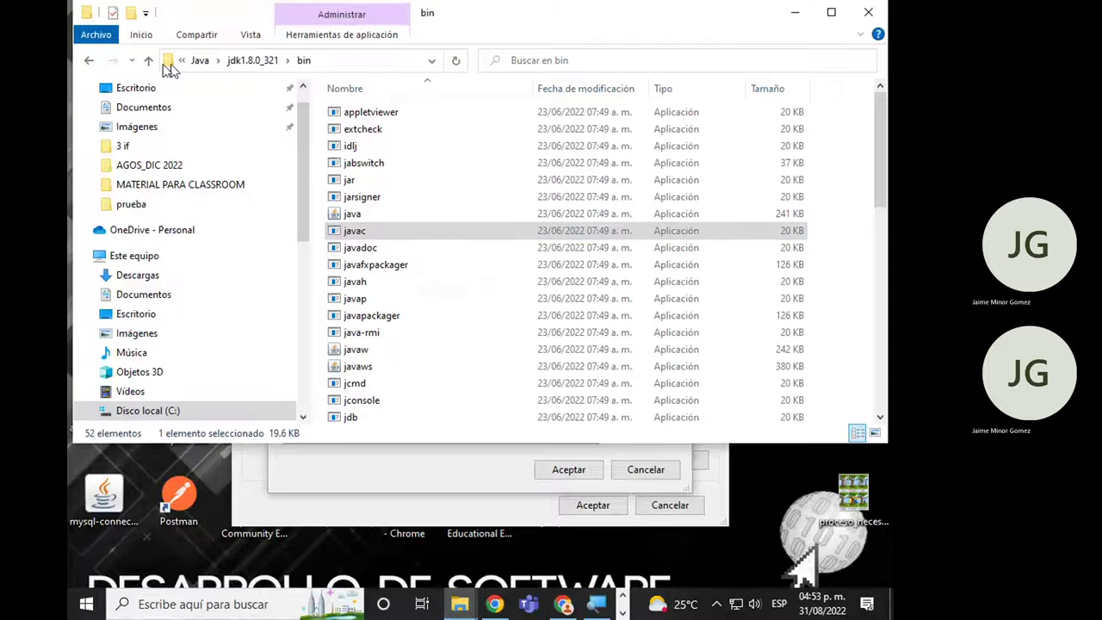
left_click(88, 62)
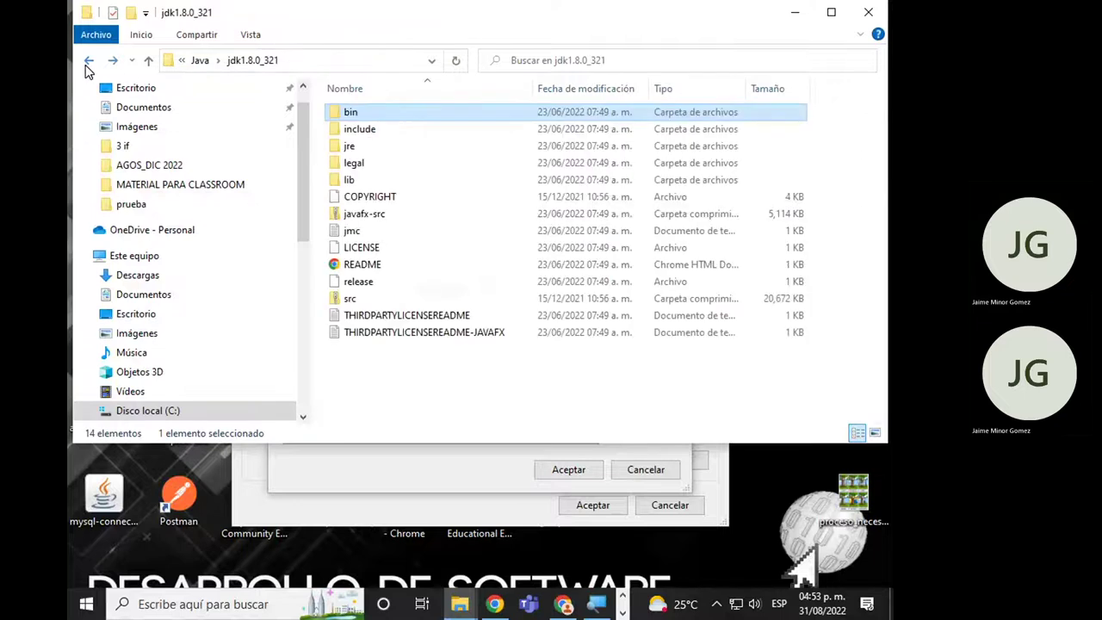
left_click(357, 181)
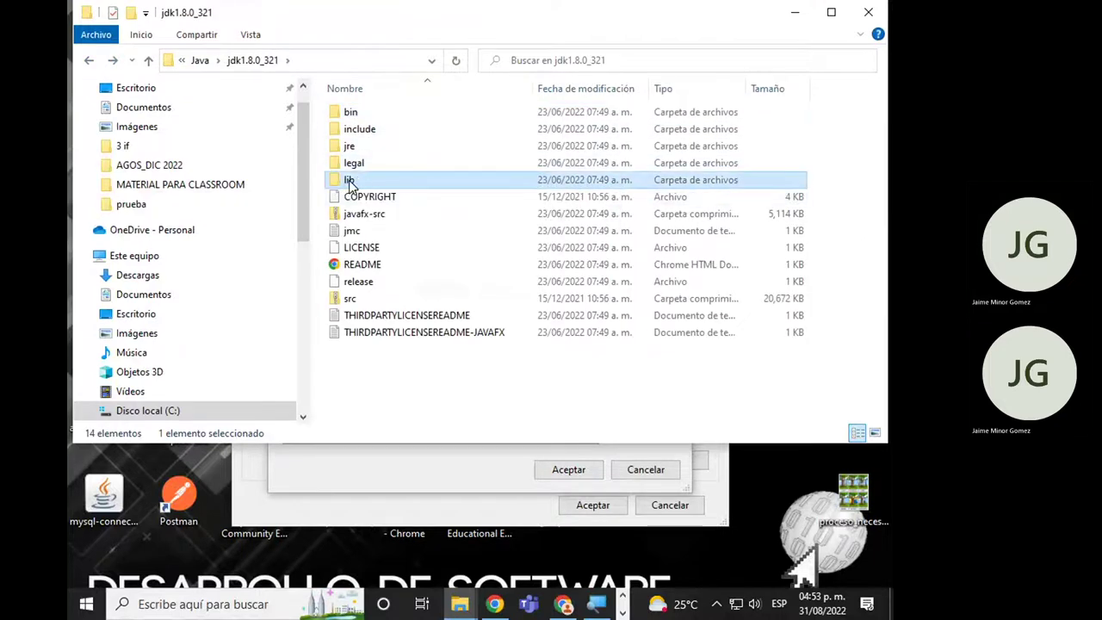
double_click(349, 182)
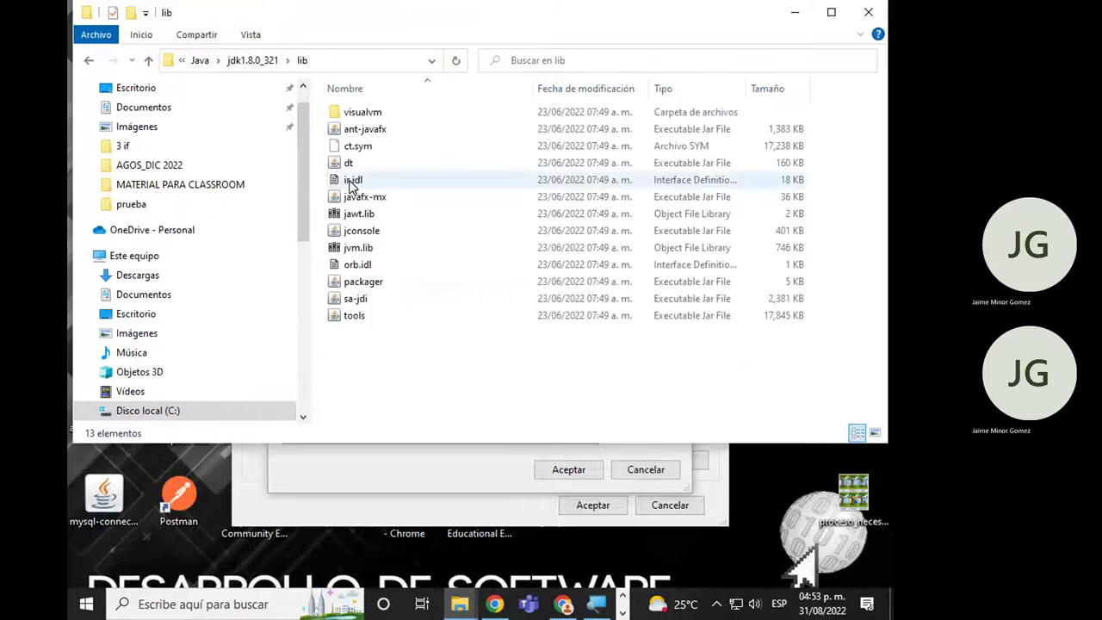
left_click(365, 53)
key("ctrl+c")
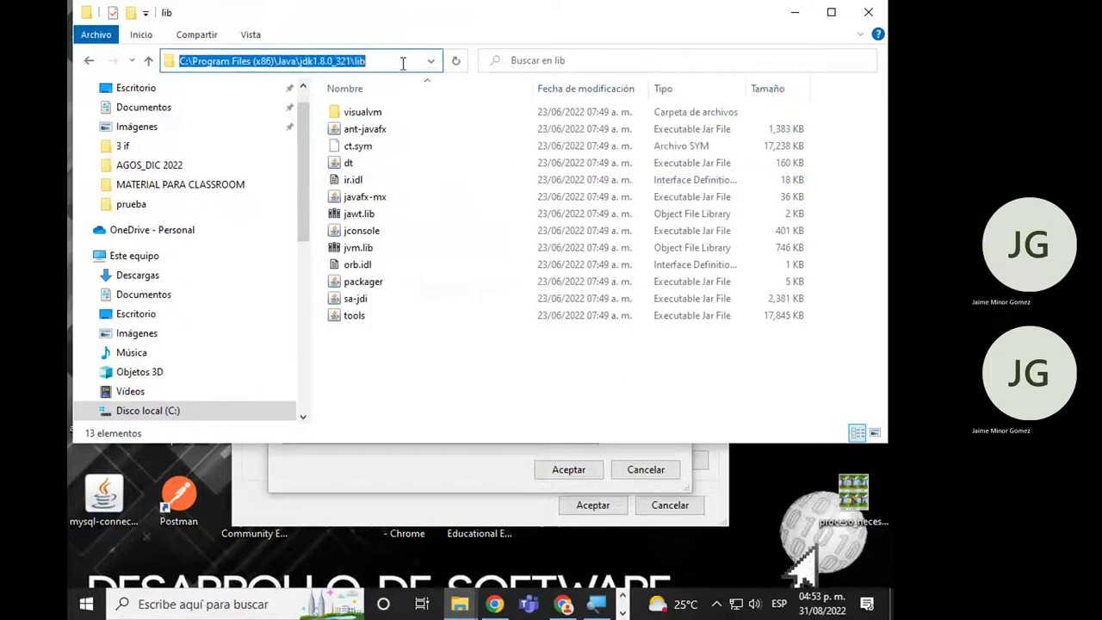
Add C:\Program Files (x86)\Java\jdk1.8.0_321\lib as a new entry in the system Path variable and accept the edit
left_click(476, 469)
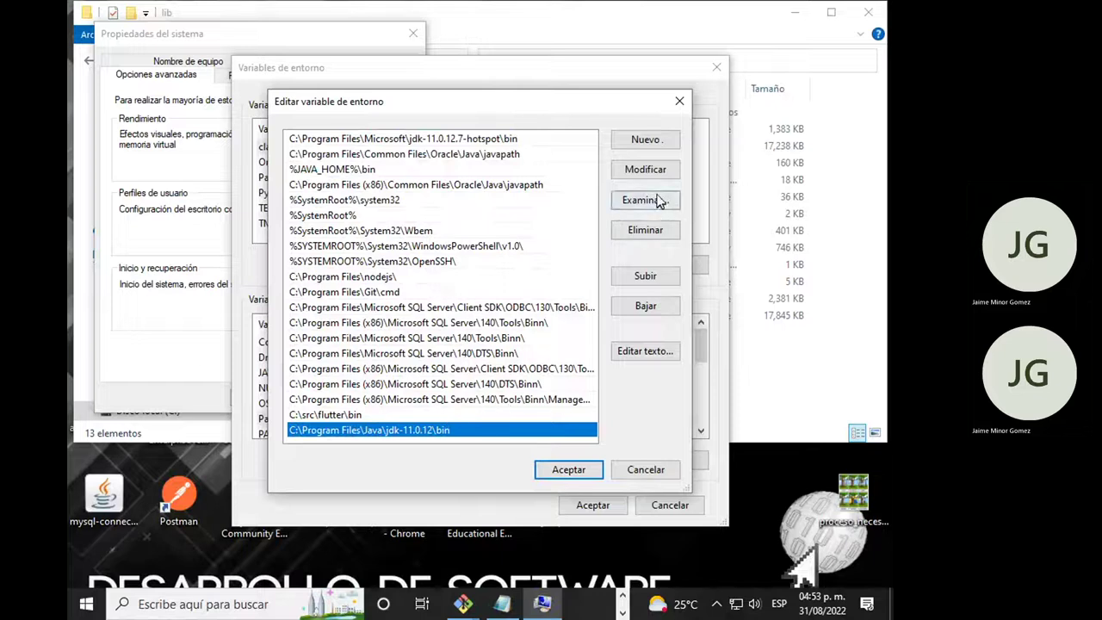
left_click(660, 143)
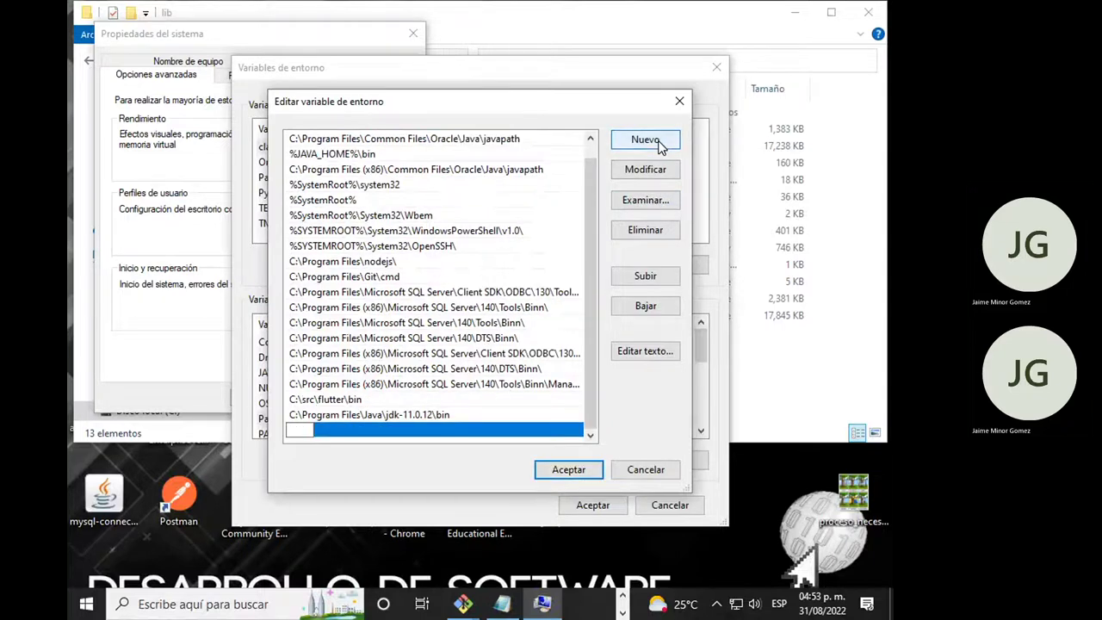
key("ctrl+v")
key("Return")
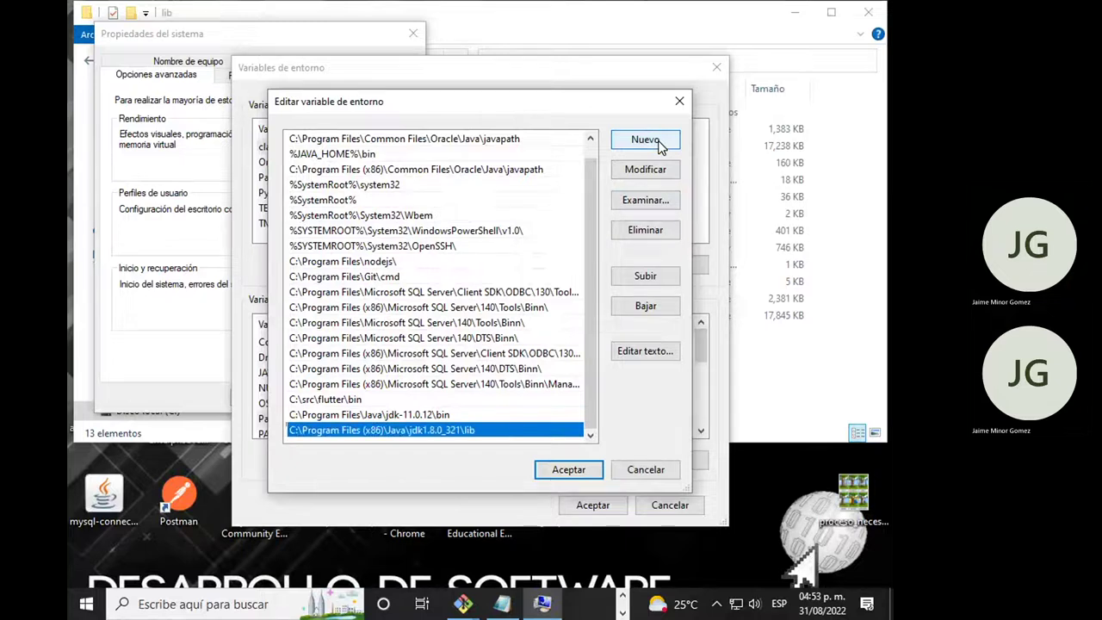
left_click(569, 471)
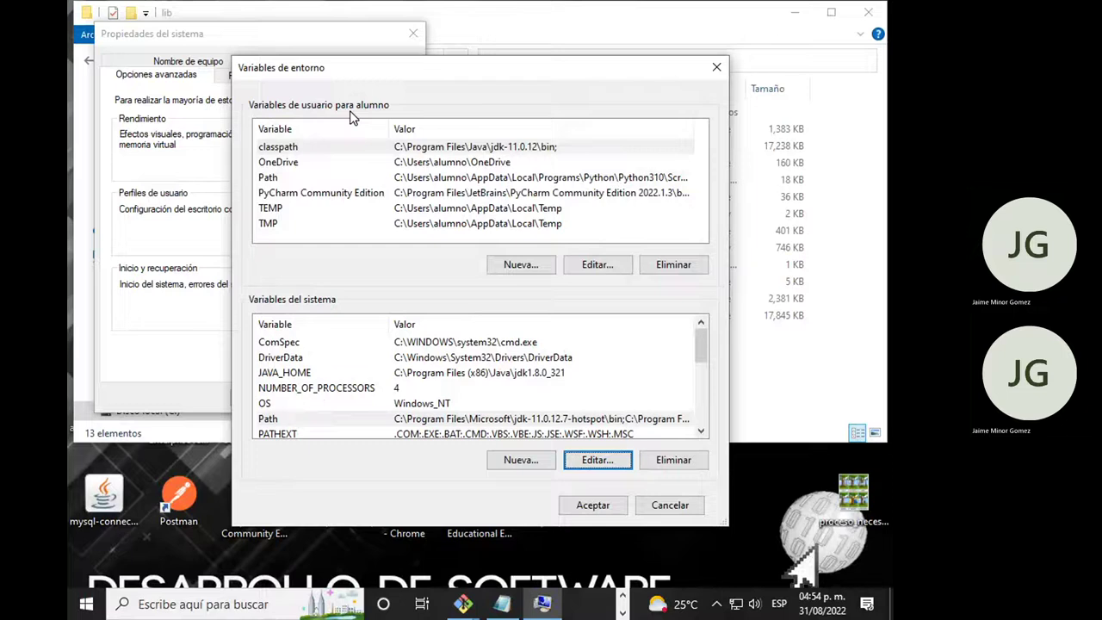
Add C:\Program Files (x86)\Java\jdk1.8.0_321\lib as a new entry in the user Path variable
left_click(322, 191)
left_click(287, 178)
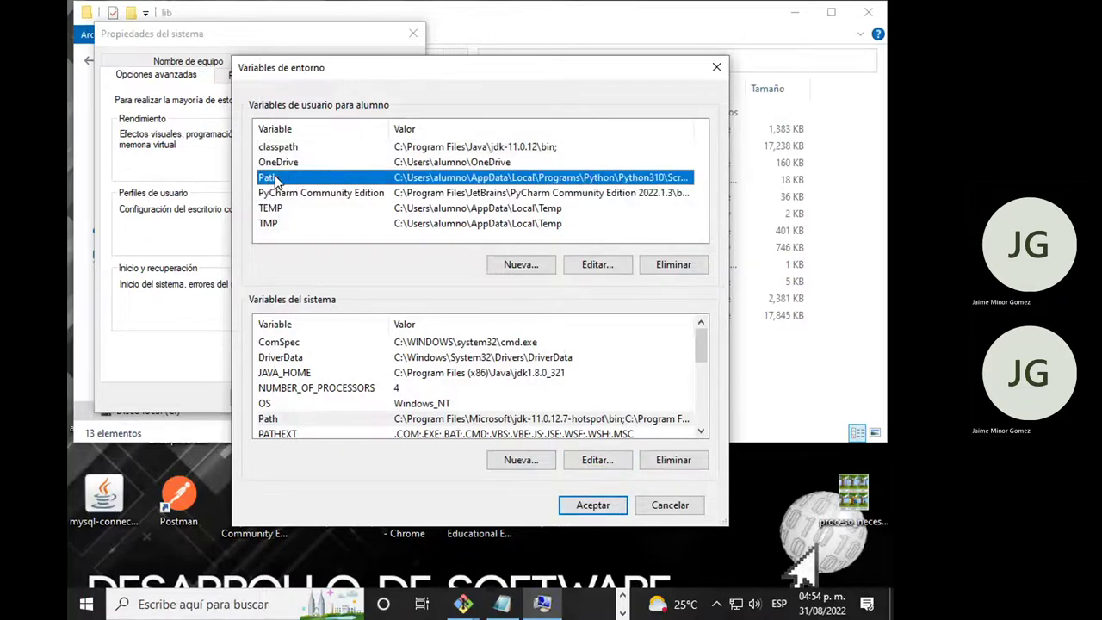
left_click(603, 265)
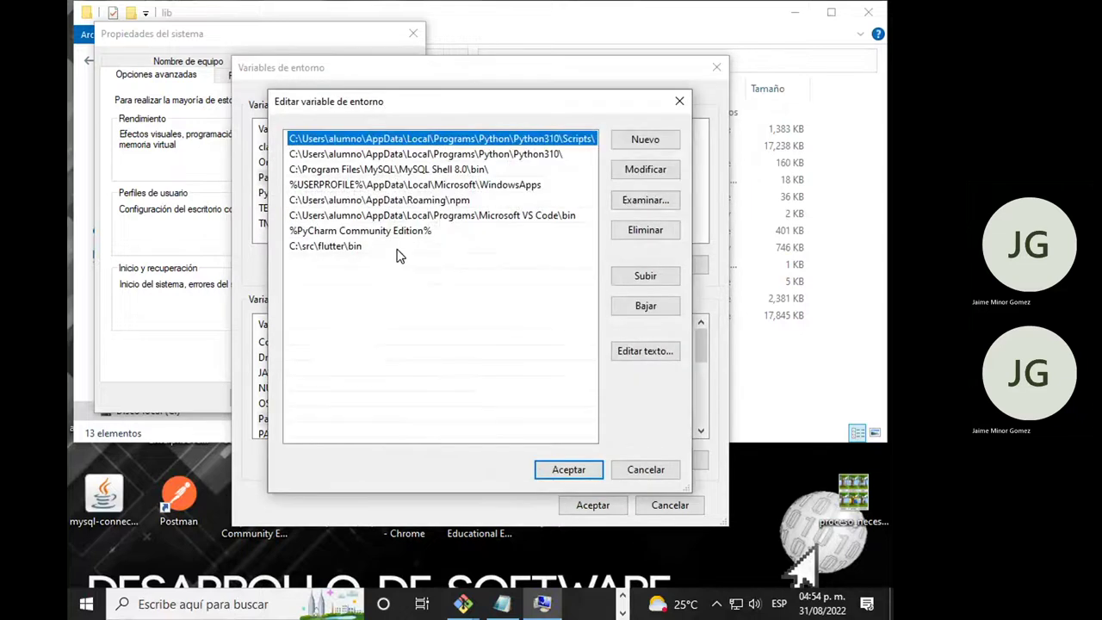
left_click(662, 139)
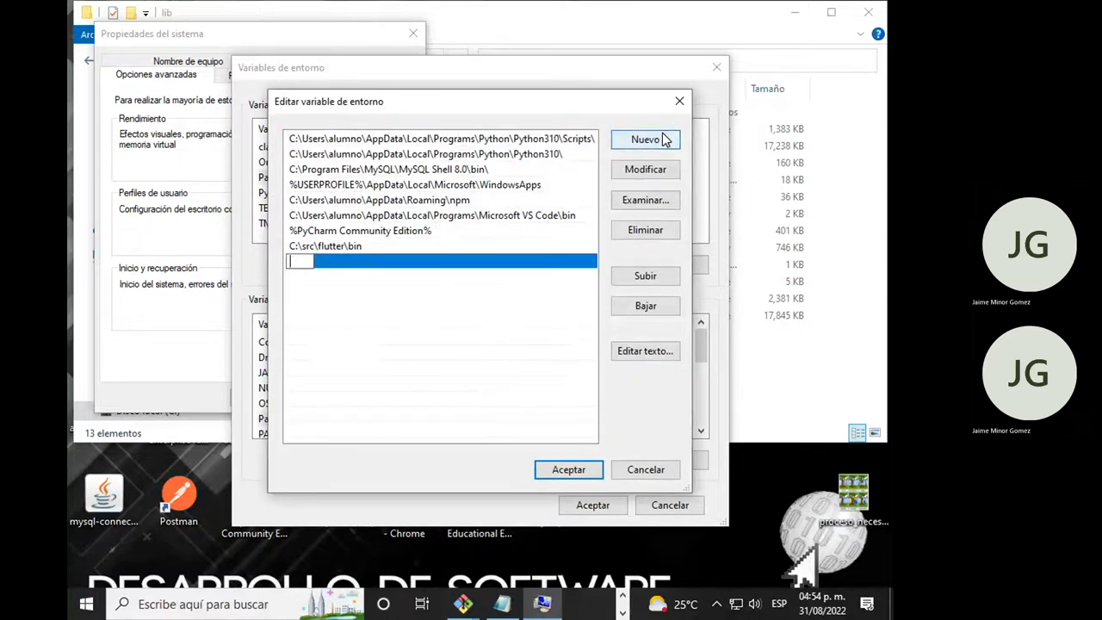
key("ctrl+v")
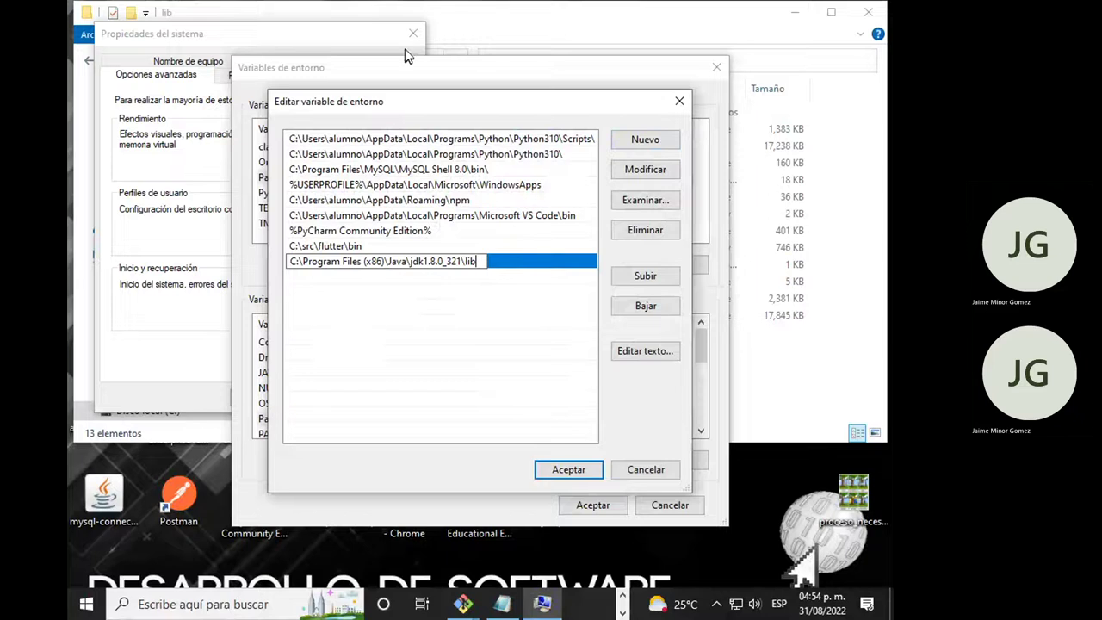
Switch to File Explorer, open the bin folder of jdk1.8.0_321, and copy its full path
left_click(484, 19)
key("alt+Up")
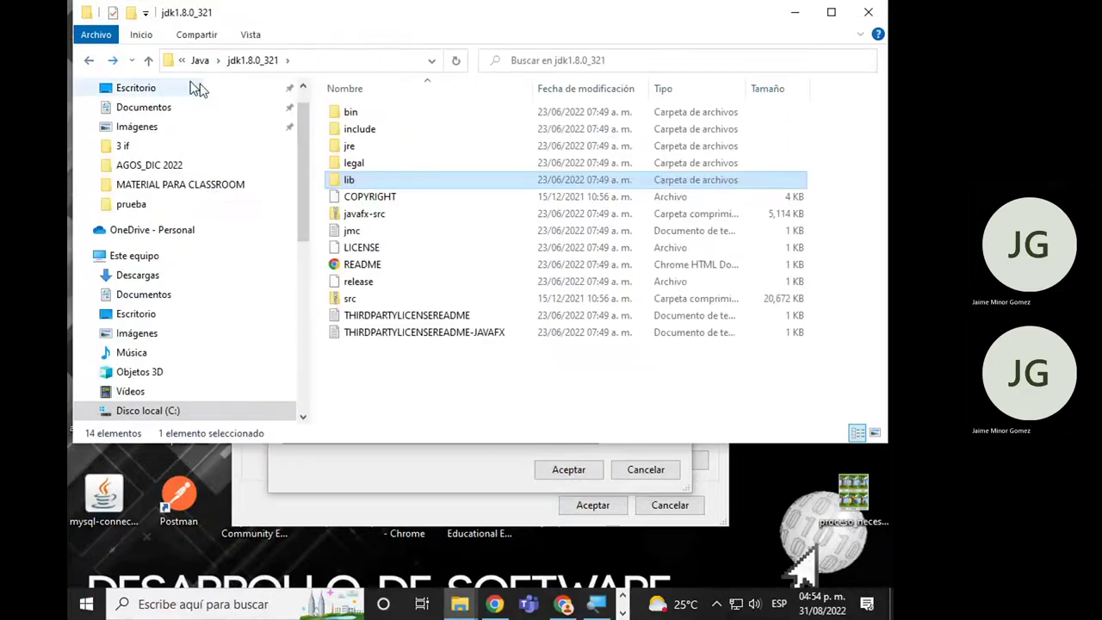
double_click(350, 112)
left_click(369, 60)
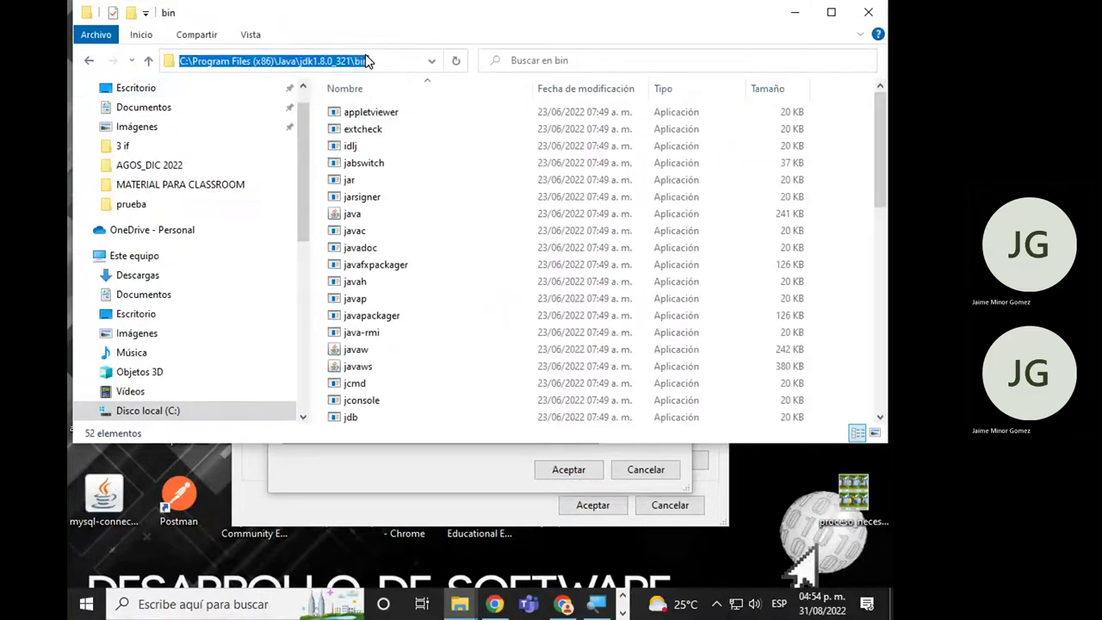
key("ctrl+c")
Add C:\Program Files (x86)\Java\jdk1.8.0_321\bin as a new entry in the user Path variable, and accept all the environment variable and system property changes
key("alt+Tab")
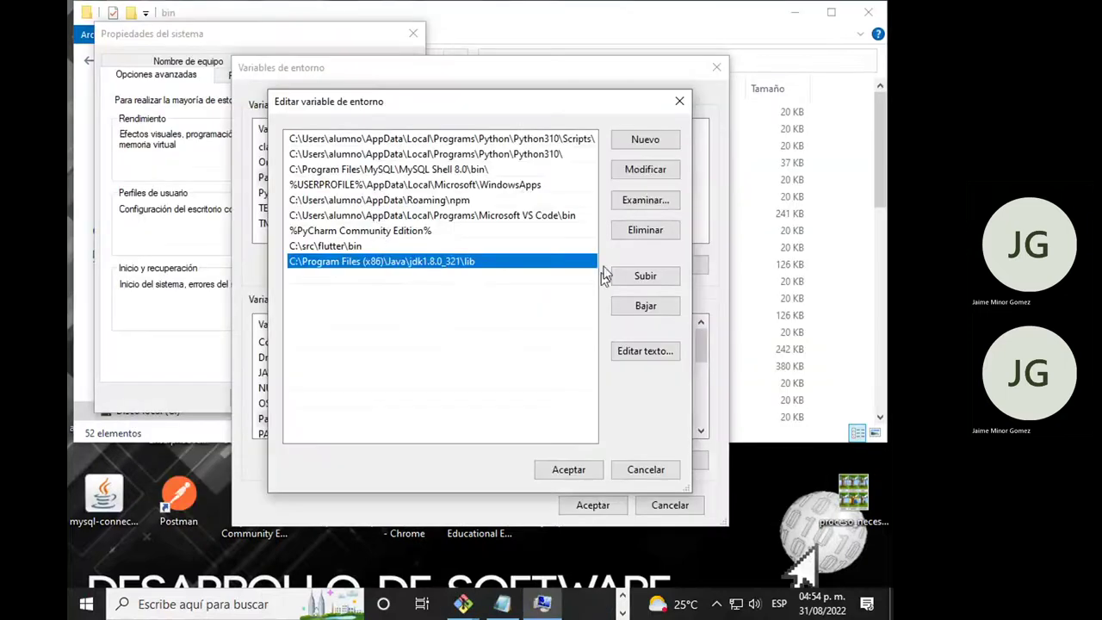
left_click(645, 140)
key("ctrl+v")
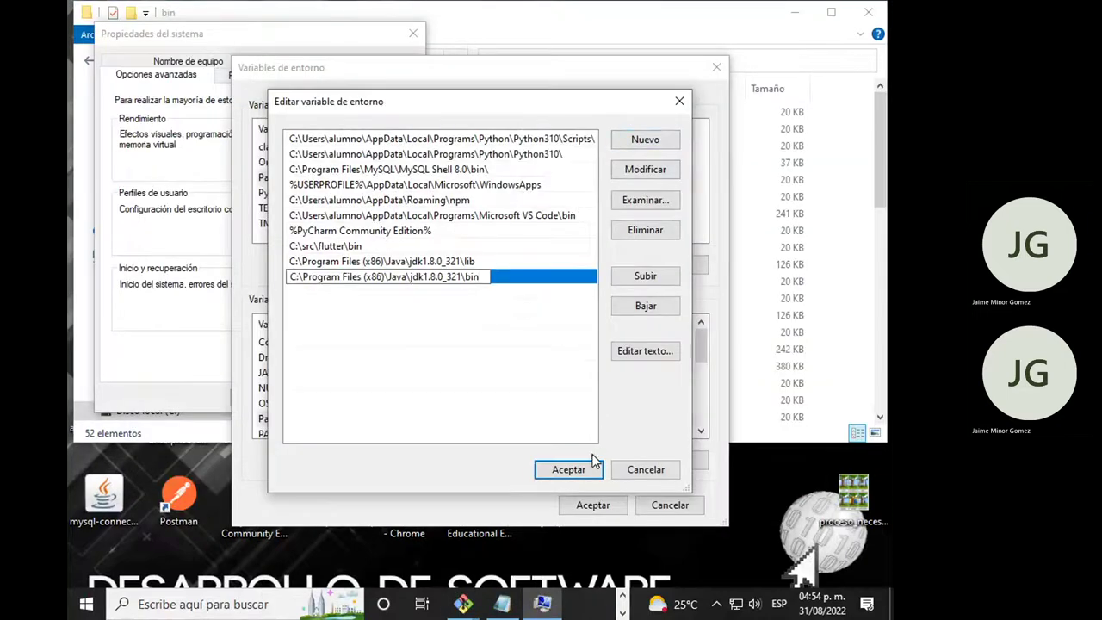
left_click(570, 469)
left_click(600, 508)
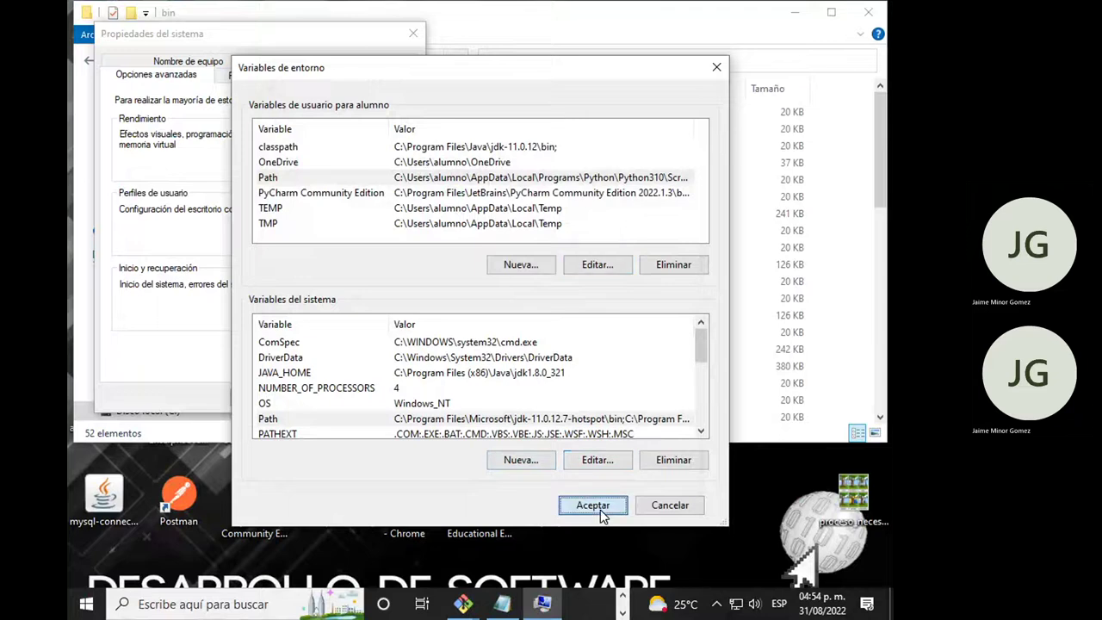
left_click(258, 398)
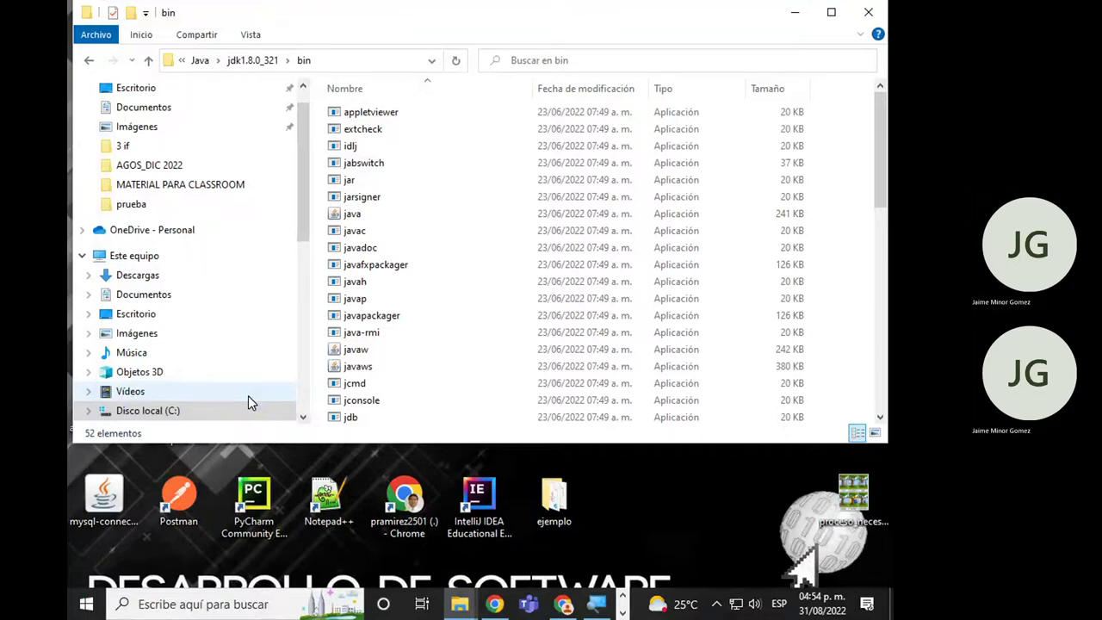
Open a command prompt with cmd and set its text colour to green using color a
key("super+r")
type("cmd")
key("Return")
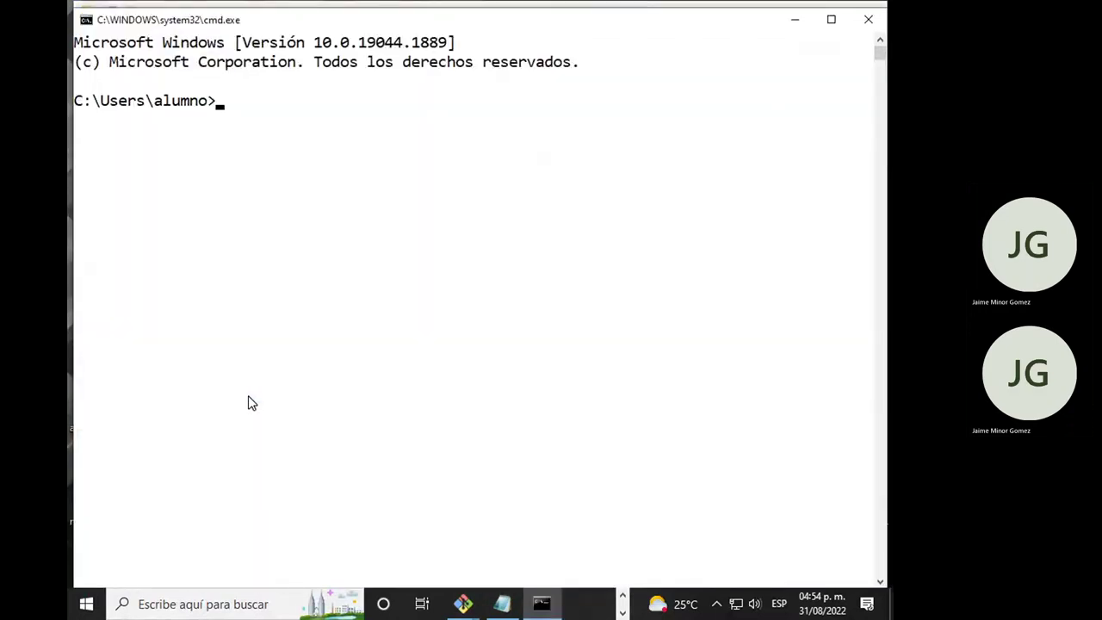
type("color a")
key("Return")
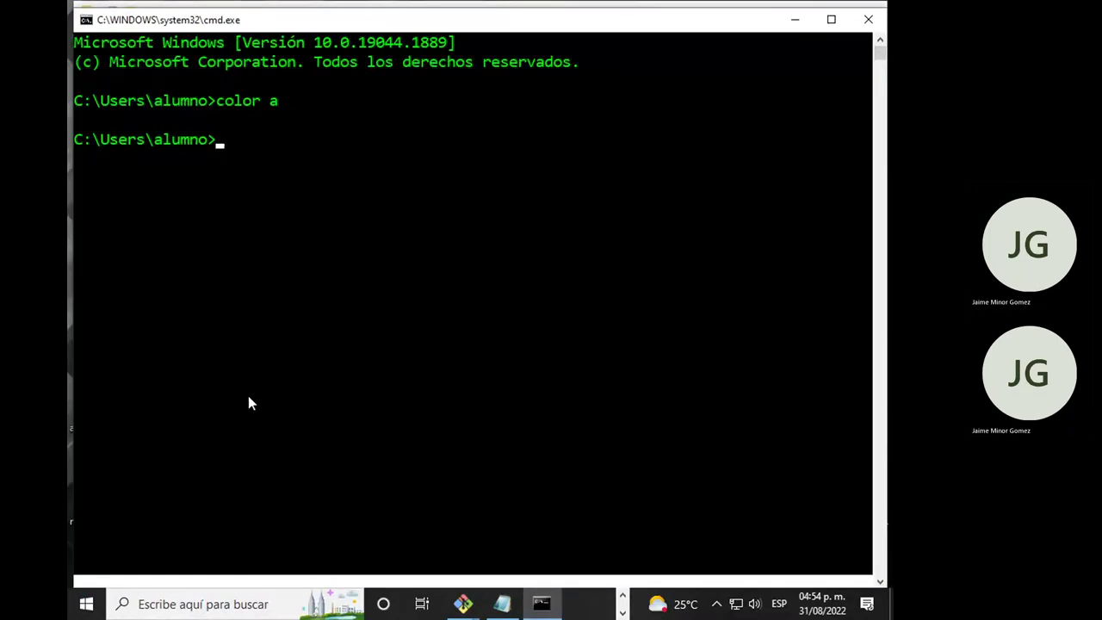
Run javac in the command prompt and look through the compiler usage and options
type("javac")
key("Return")
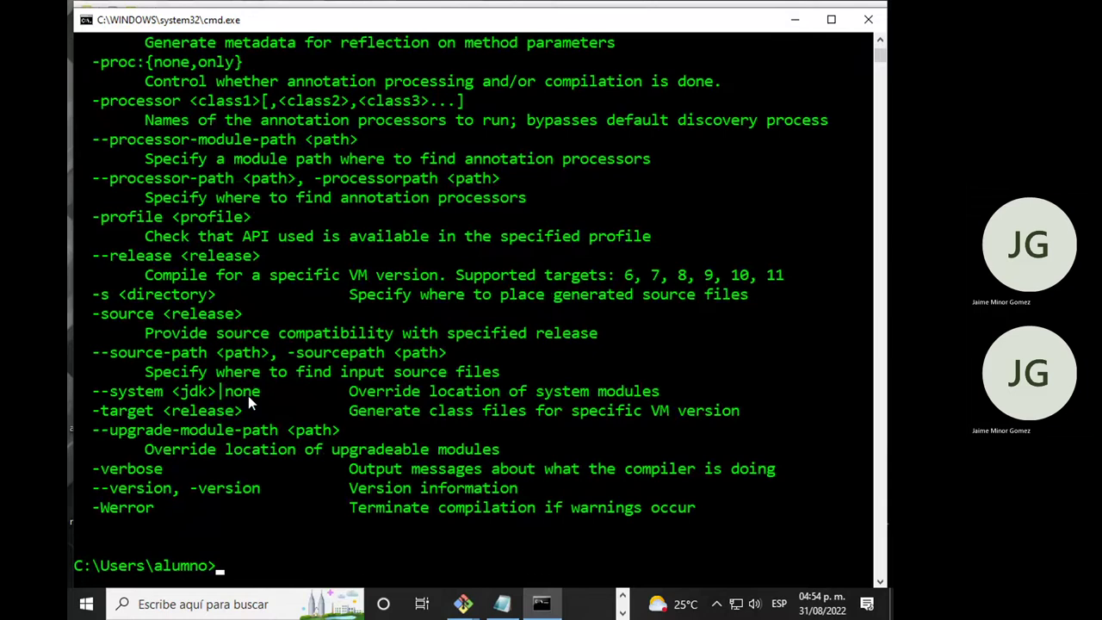
scroll(248, 395, "up", 10)
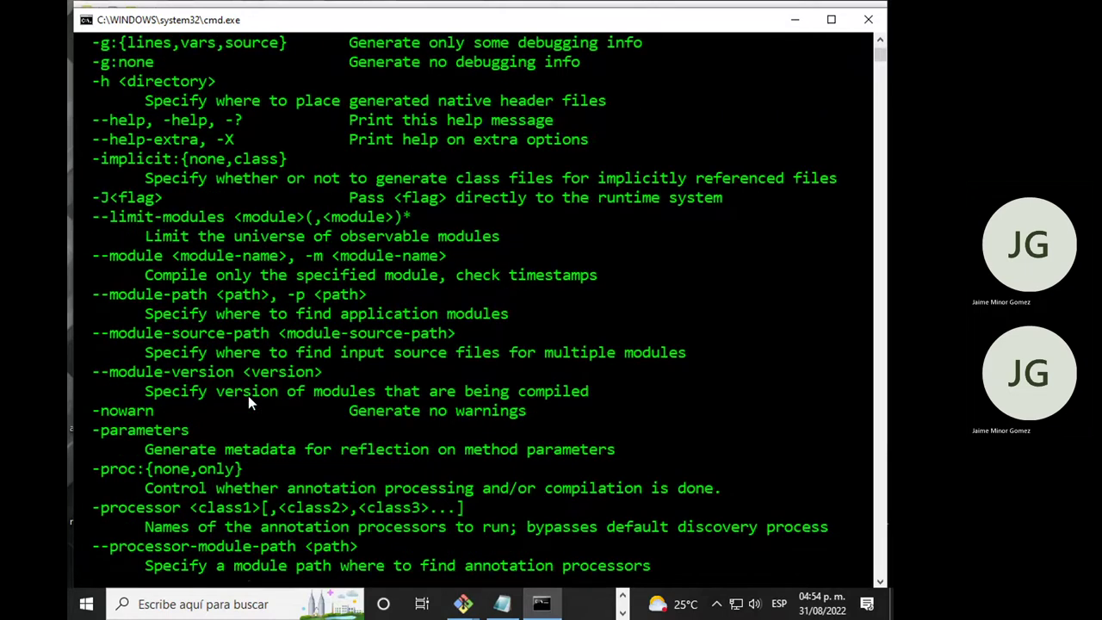
scroll(248, 395, "up", 4)
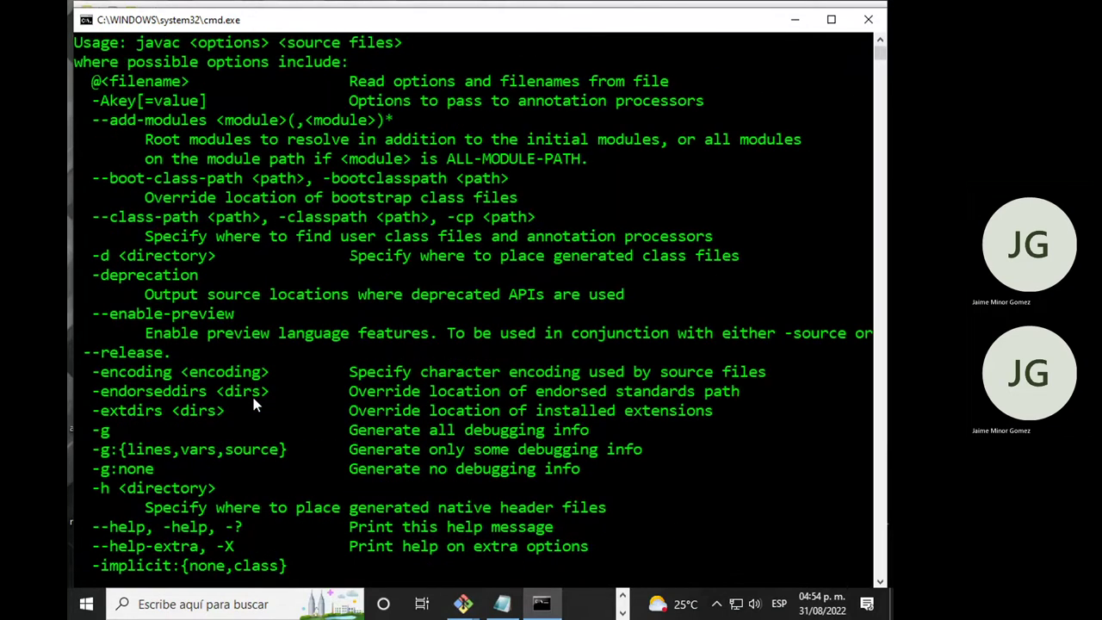
scroll(253, 400, "down", 14)
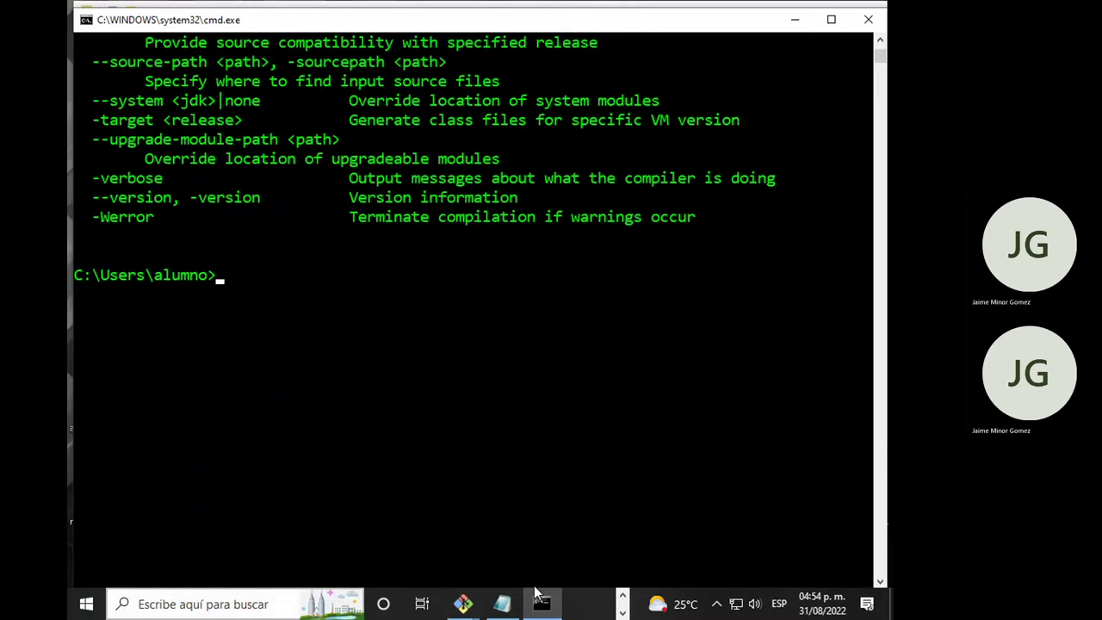
left_click(622, 612)
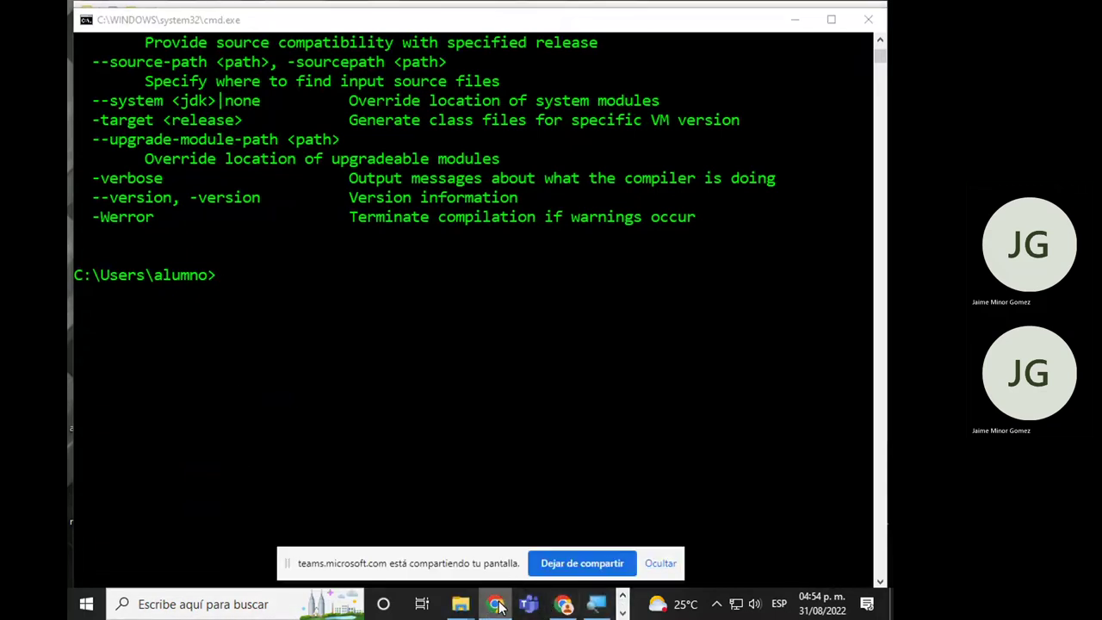
left_click(563, 603)
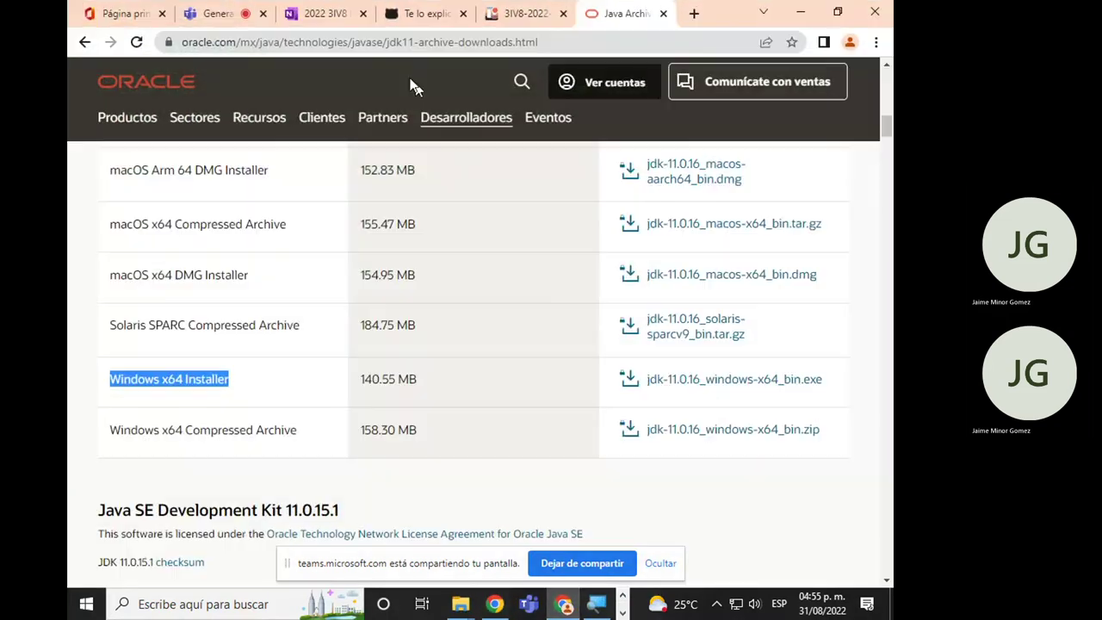
left_click(242, 12)
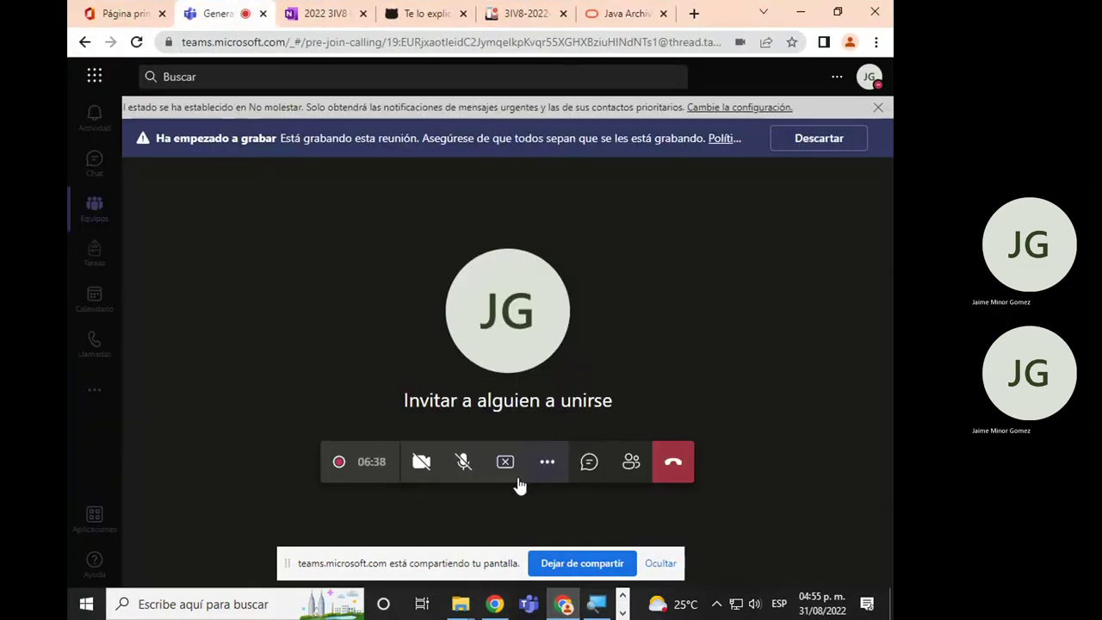
left_click(552, 471)
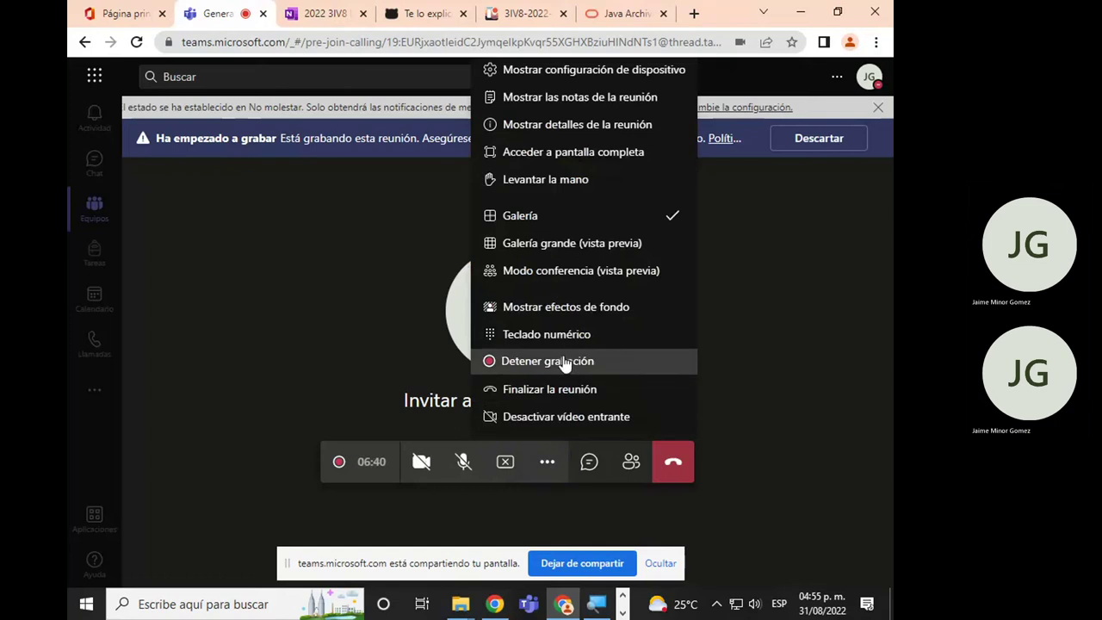